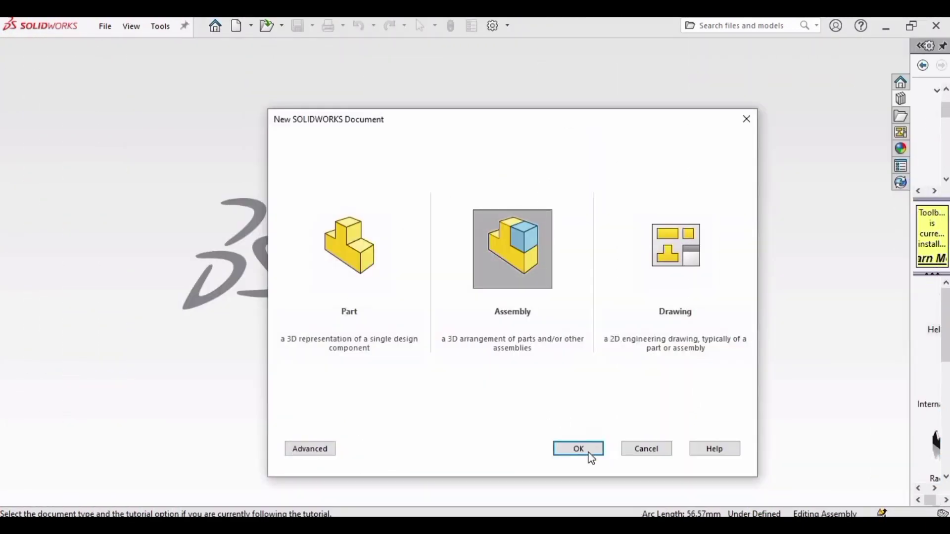
# - Create a new empty assembly, closing the file browser and skipping component insertion
pyautogui.click(587, 451)
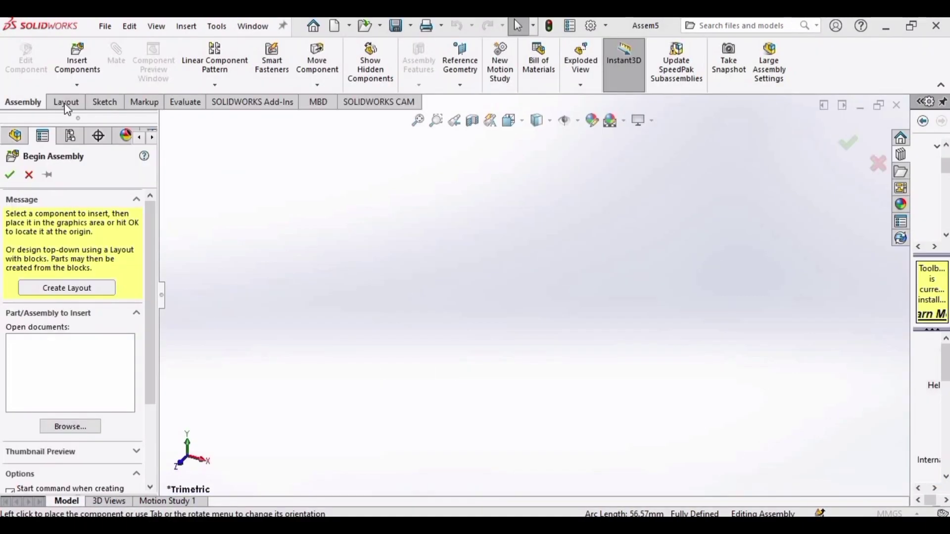
pyautogui.click(702, 98)
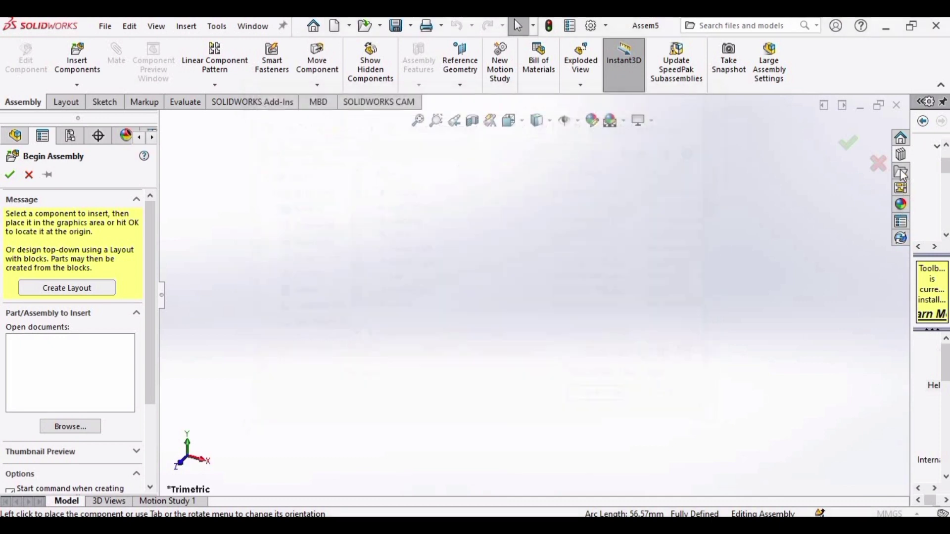
pyautogui.click(880, 164)
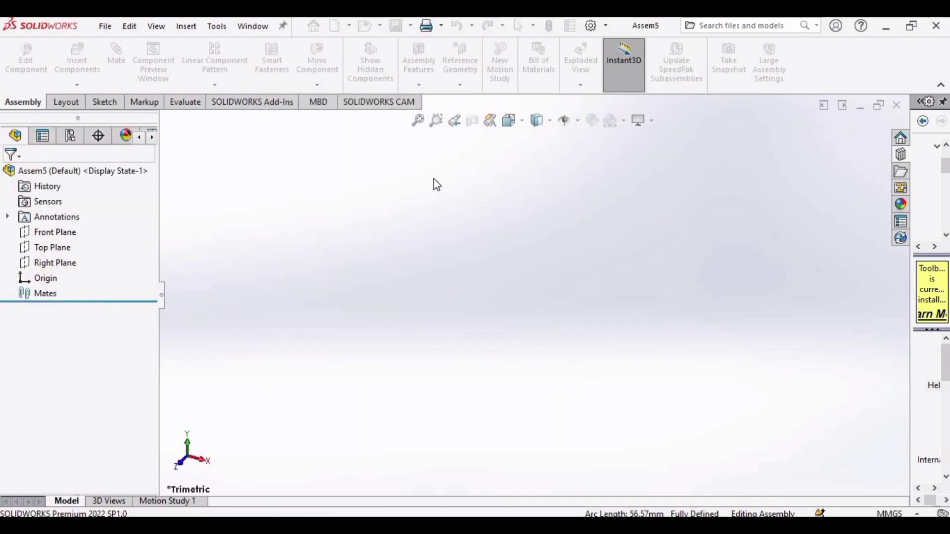
# - Draw two adjacent circles on the Front Plane, the larger one centred at the origin
pyautogui.click(95, 101)
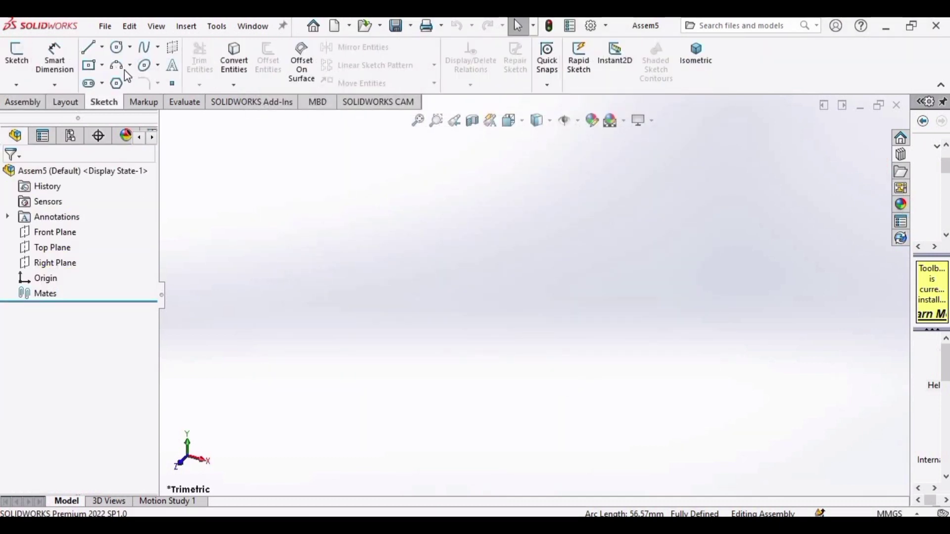
pyautogui.click(57, 233)
pyautogui.click(75, 213)
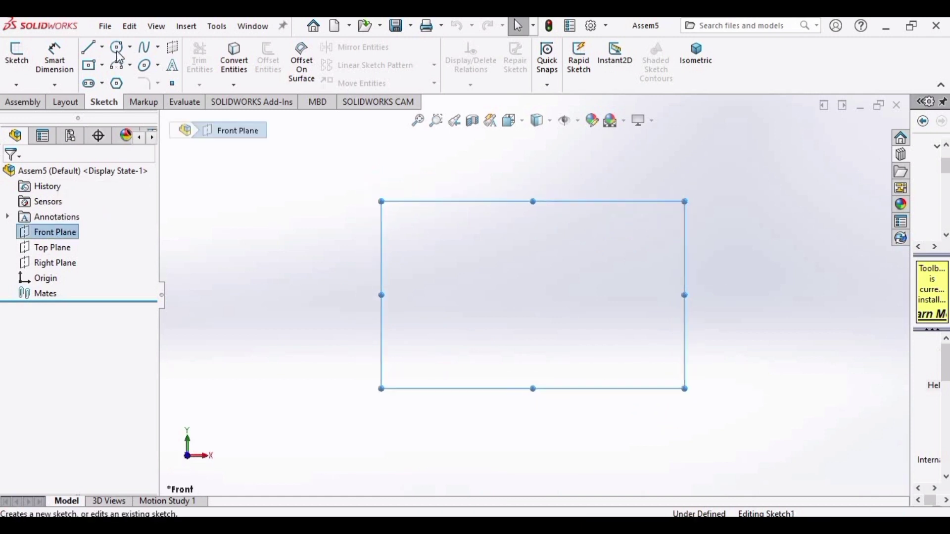
pyautogui.click(117, 48)
pyautogui.click(533, 295)
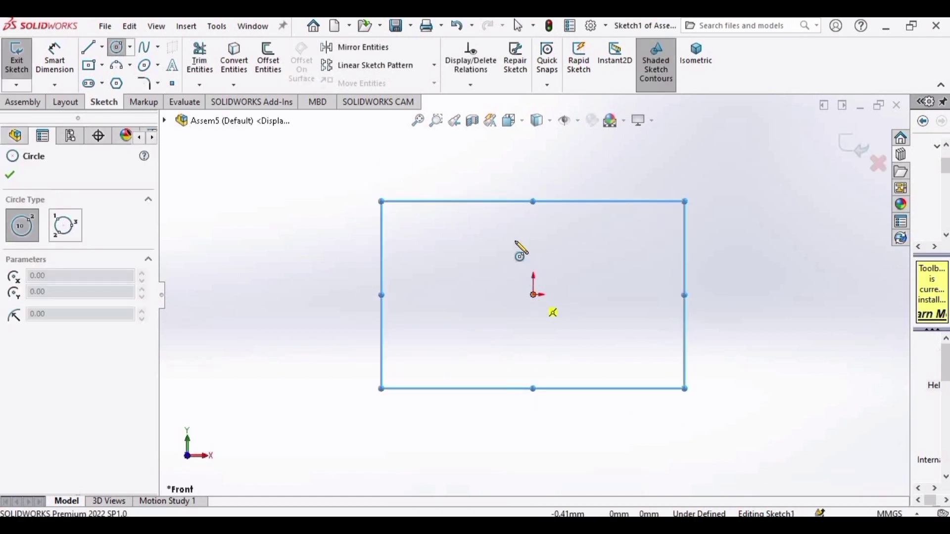
pyautogui.click(491, 238)
pyautogui.press('Escape')
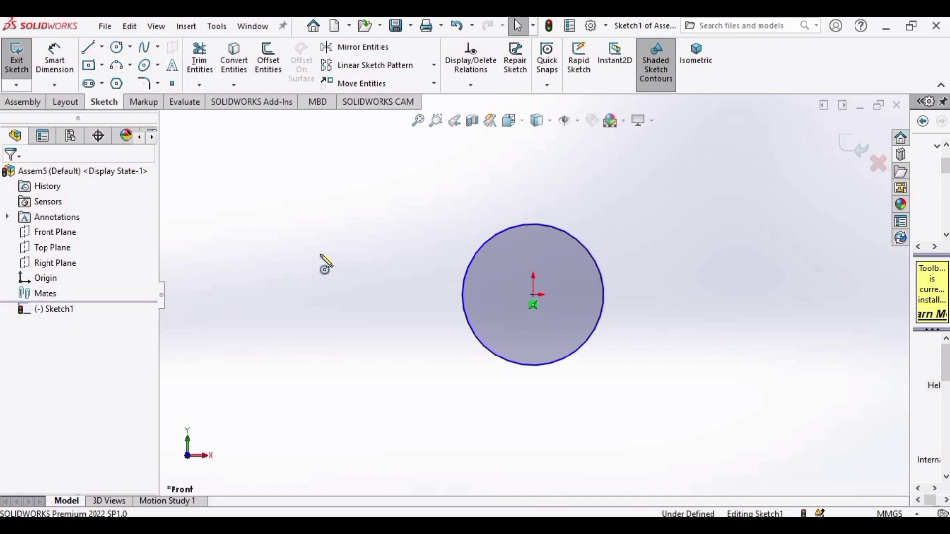
pyautogui.press('Return')
pyautogui.click(638, 293)
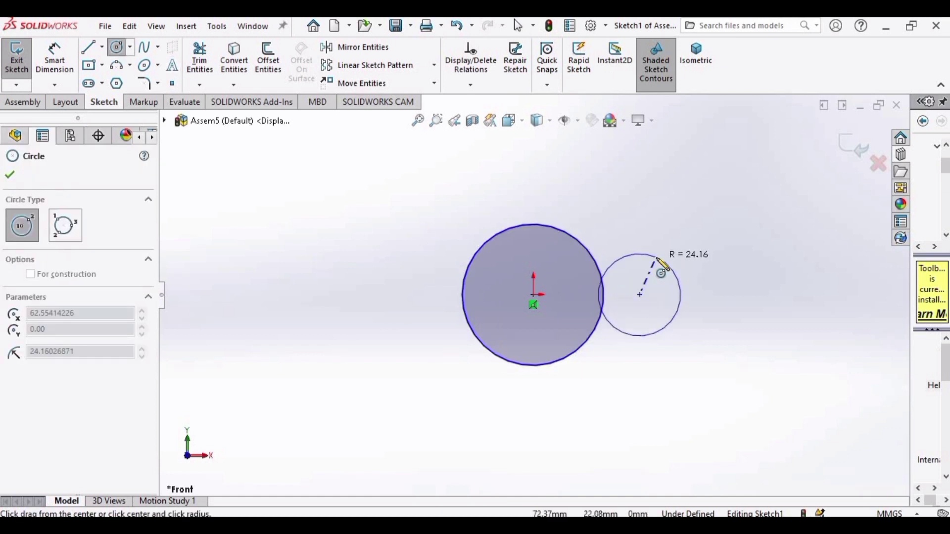
pyautogui.click(657, 261)
pyautogui.press('Escape')
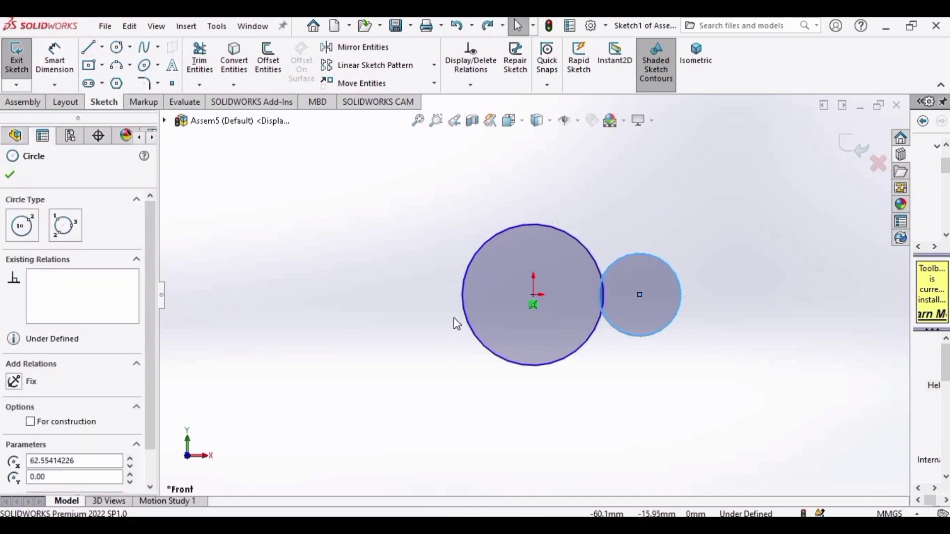
# - Dimension the circles to 240 mm and 120 mm diameter
pyautogui.click(54, 60)
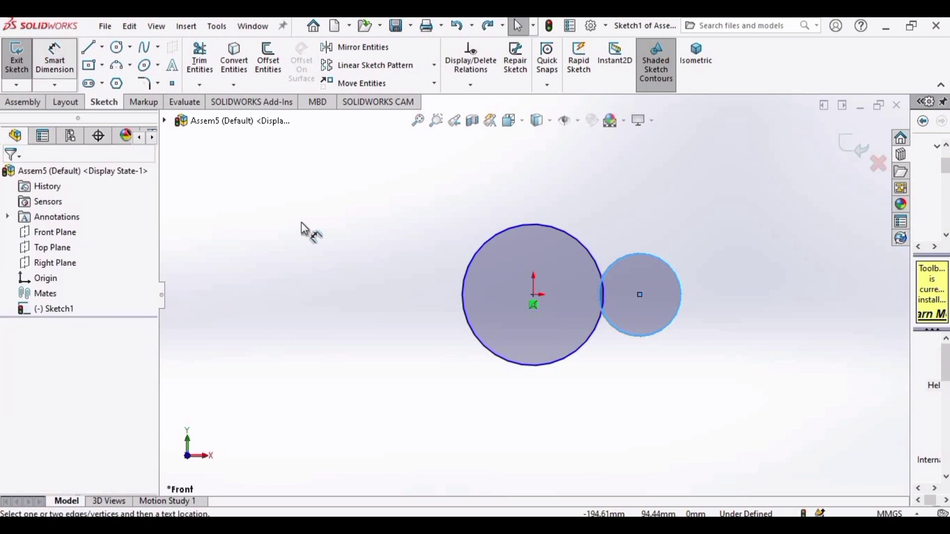
pyautogui.click(465, 302)
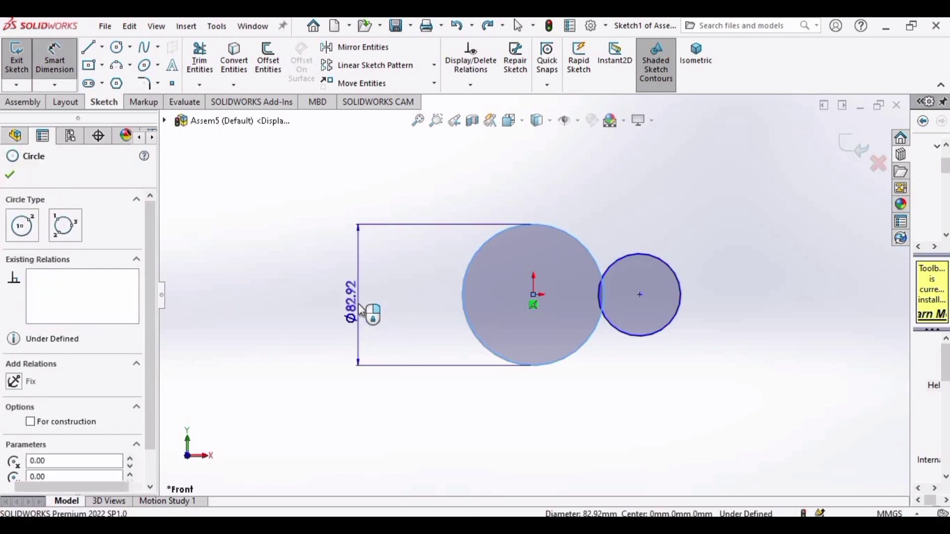
pyautogui.click(360, 306)
pyautogui.write('240')
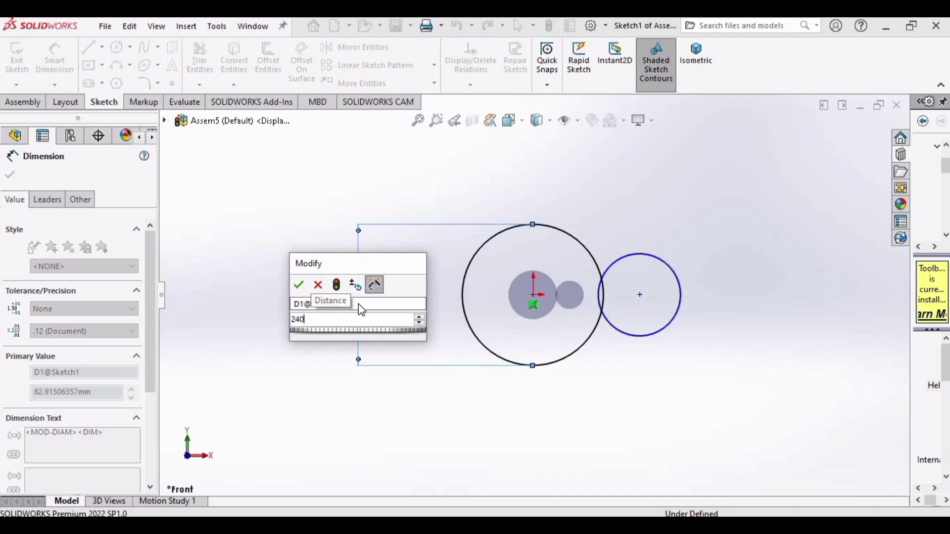
pyautogui.press('Return')
pyautogui.click(679, 308)
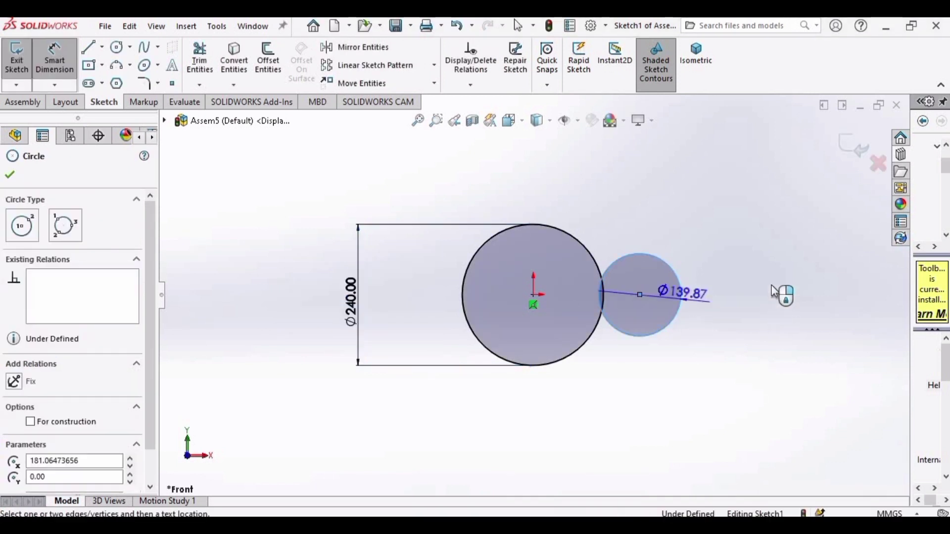
pyautogui.click(776, 296)
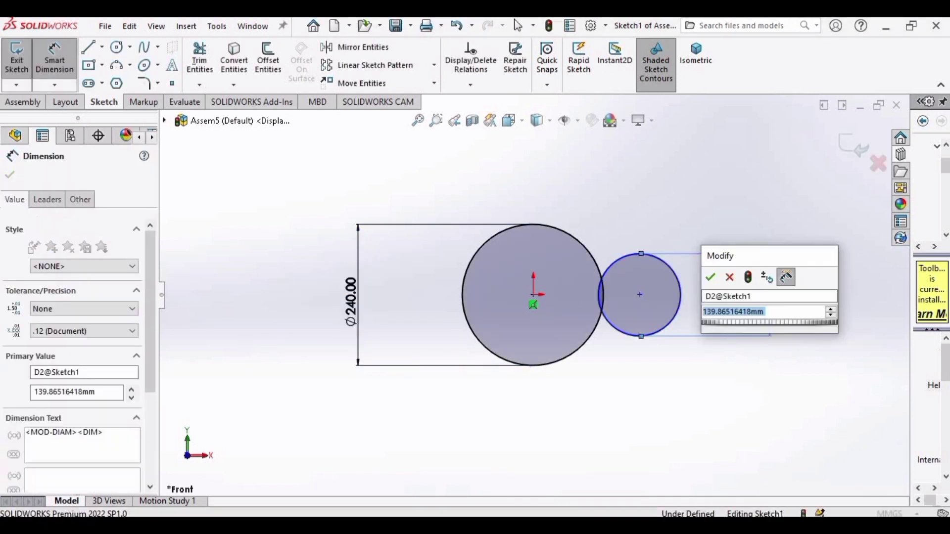
pyautogui.write('120')
pyautogui.press('Return')
pyautogui.press('Escape')
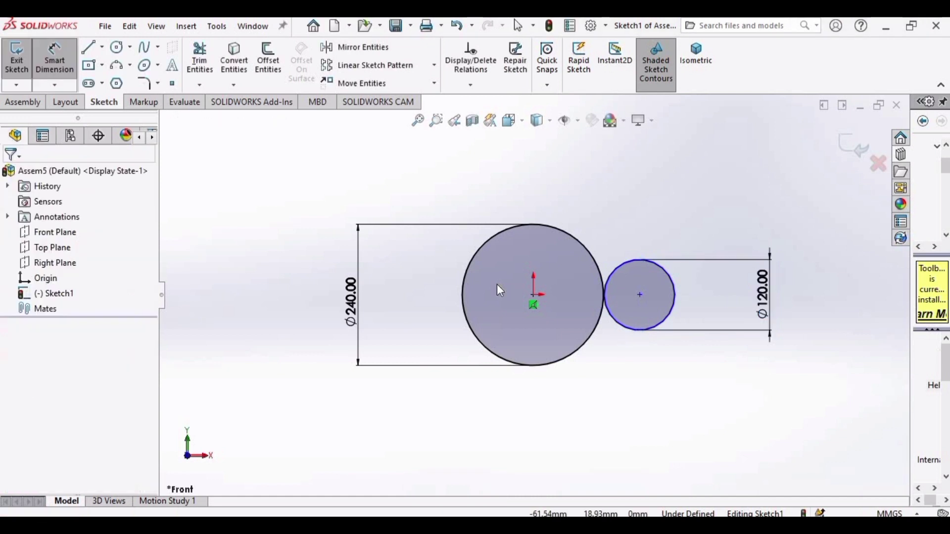
pyautogui.press('Escape')
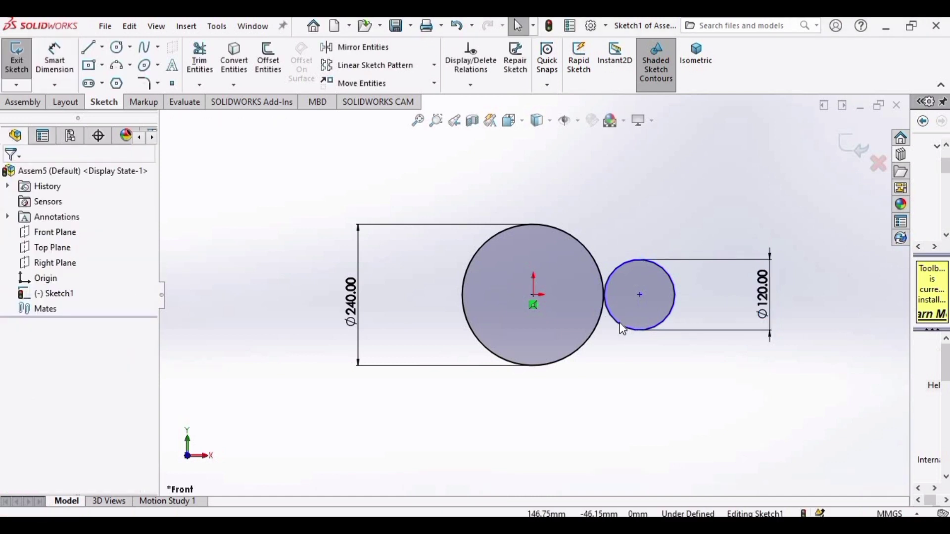
# - Add a Tangent relation between the large and small circles
pyautogui.click(620, 323)
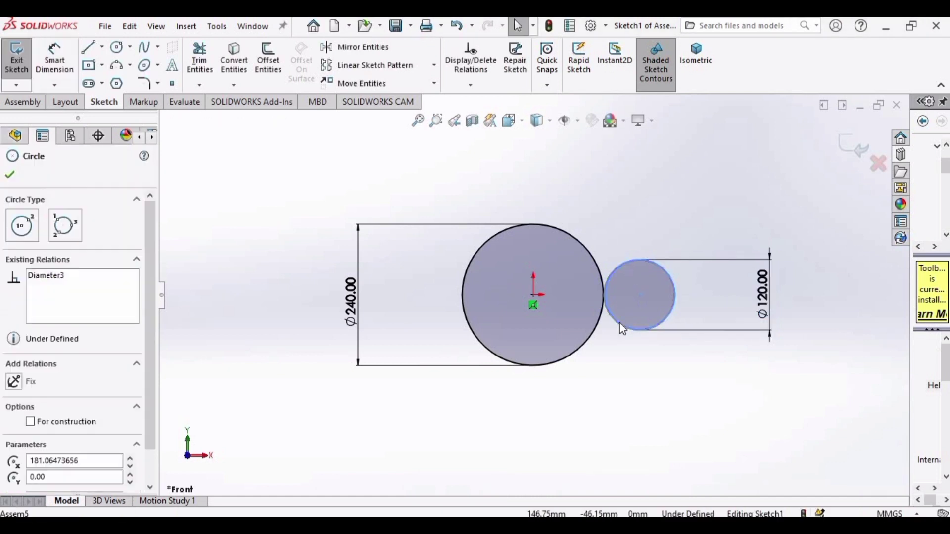
pyautogui.keyDown('ctrl'); pyautogui.click(582, 339); pyautogui.keyUp('ctrl')
pyautogui.click(41, 416)
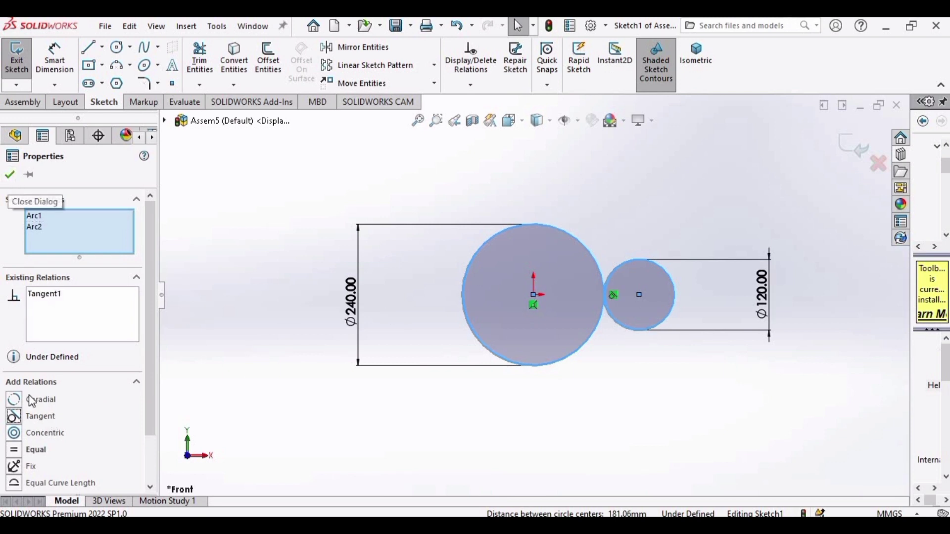
pyautogui.click(11, 174)
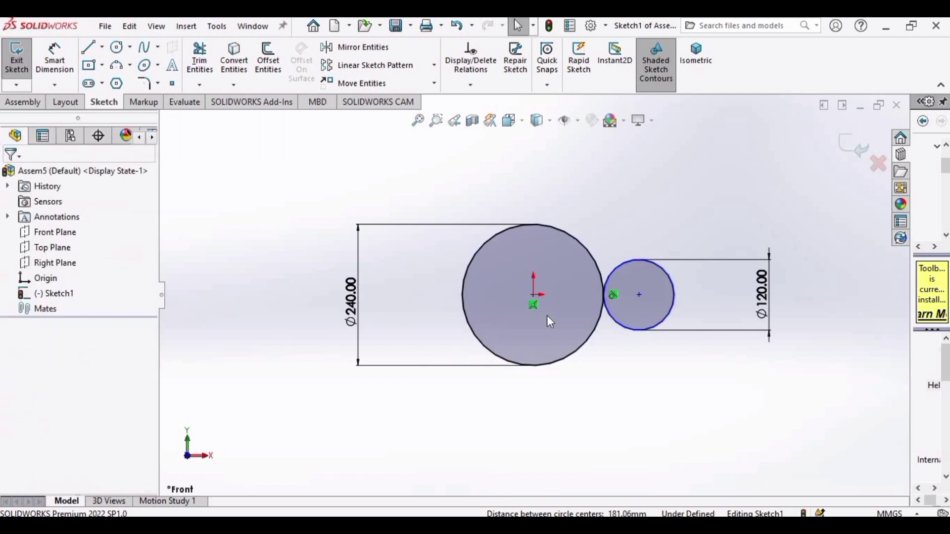
# - Add a Horizontal relation between the two circle centres
pyautogui.click(533, 295)
pyautogui.click(638, 295)
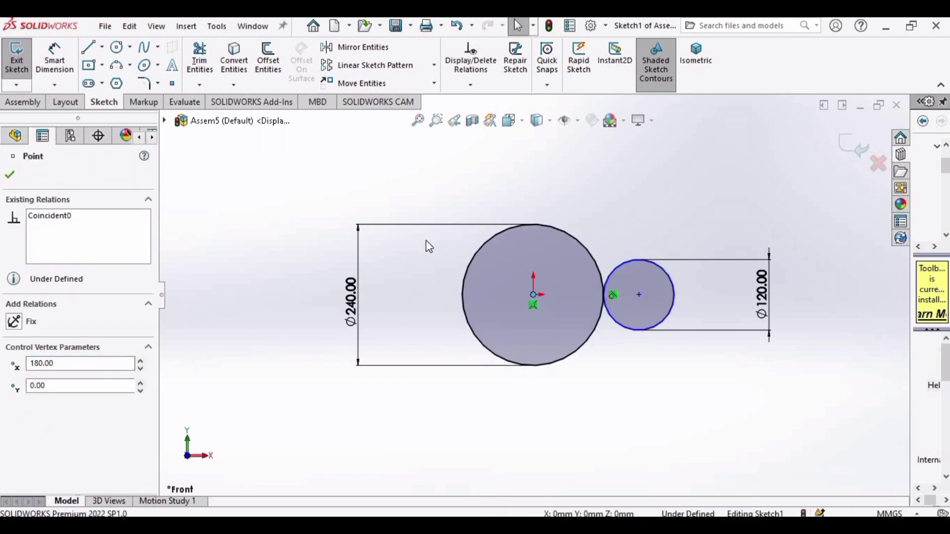
pyautogui.click(39, 401)
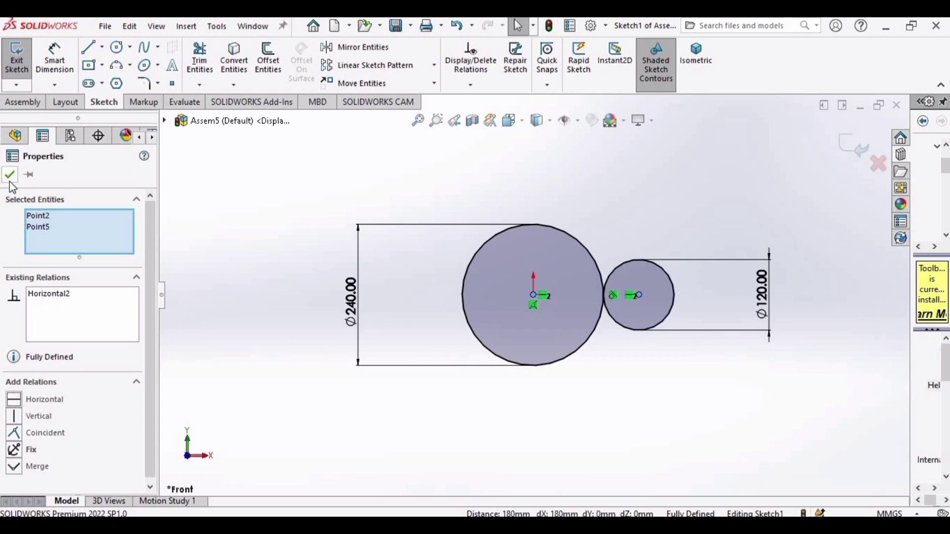
pyautogui.click(9, 175)
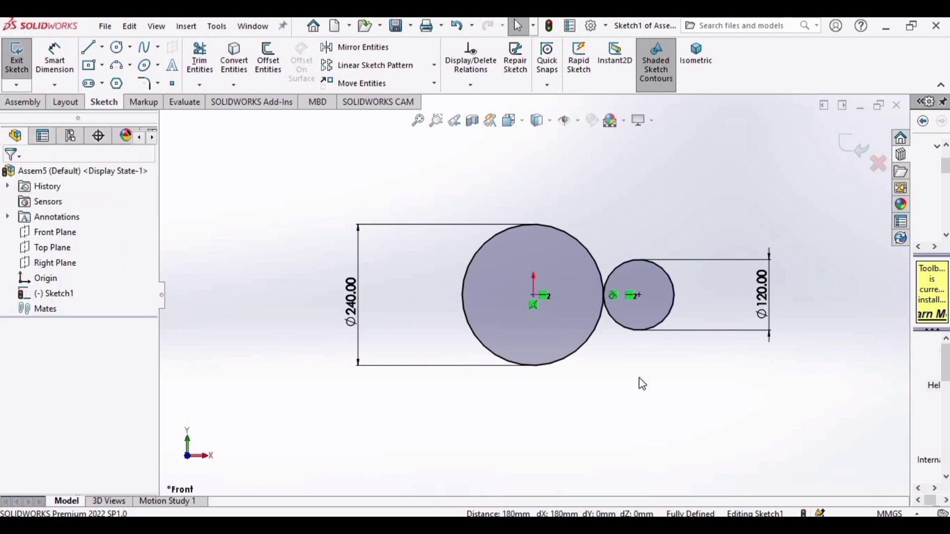
# - Browse the Toolbox Design Library to ANSI Metric > Power Transmission > Gears
pyautogui.click(895, 156)
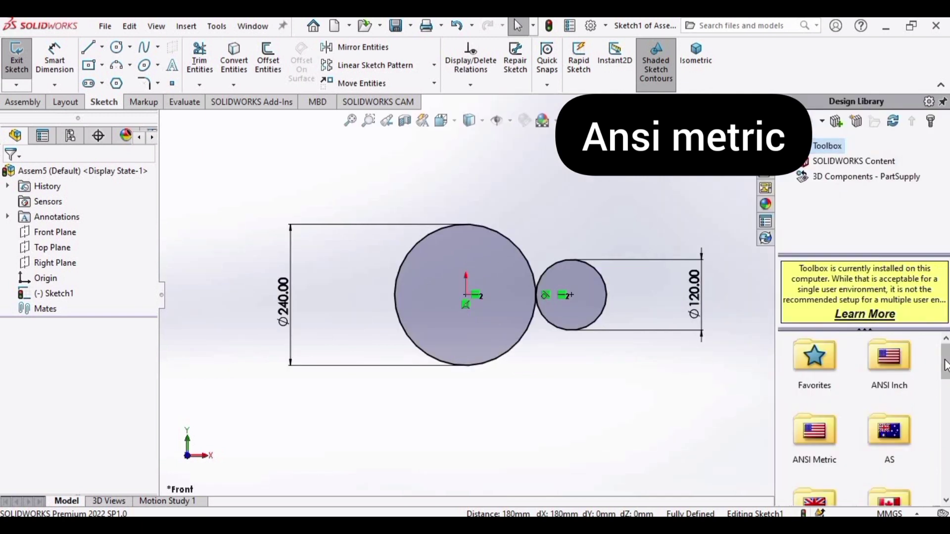
pyautogui.doubleClick(809, 435)
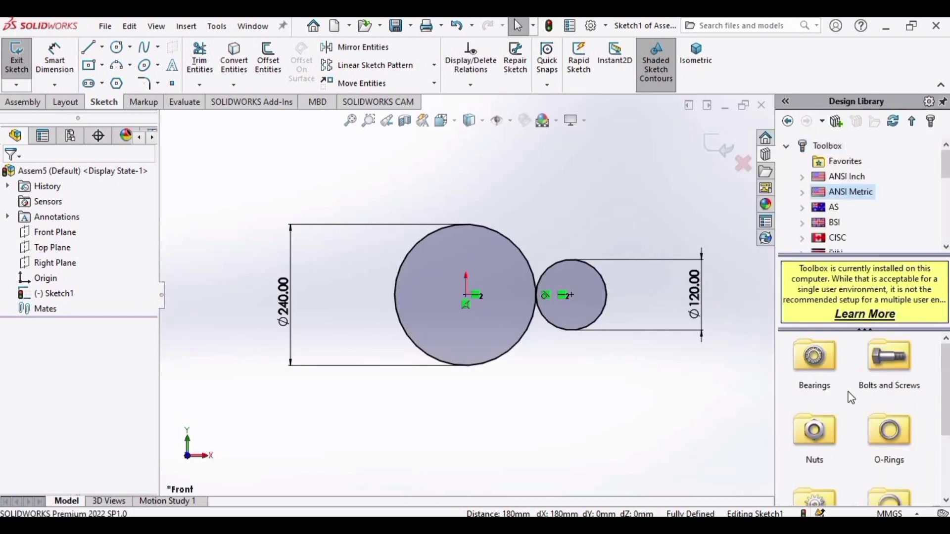
pyautogui.scroll(-2, 809, 387)
pyautogui.scroll(-1, 809, 386)
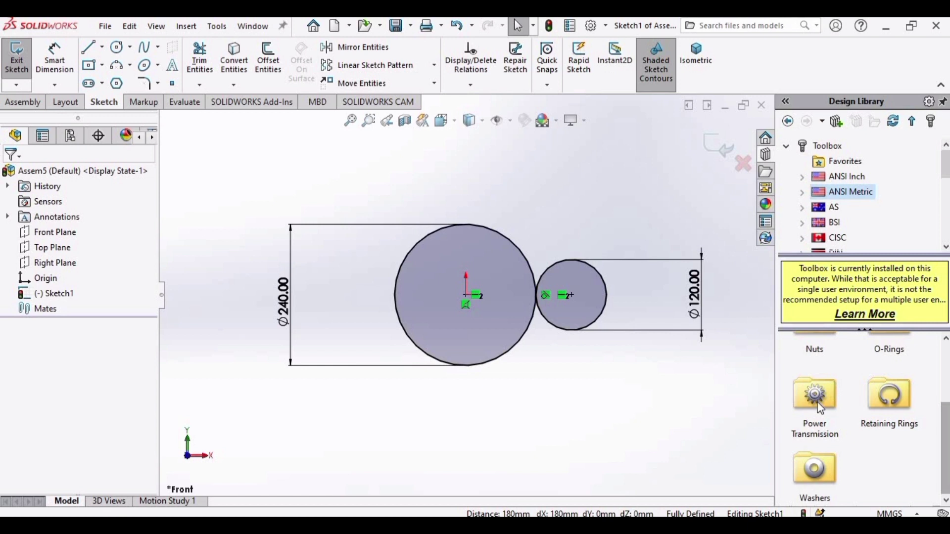
pyautogui.doubleClick(805, 383)
pyautogui.doubleClick(805, 365)
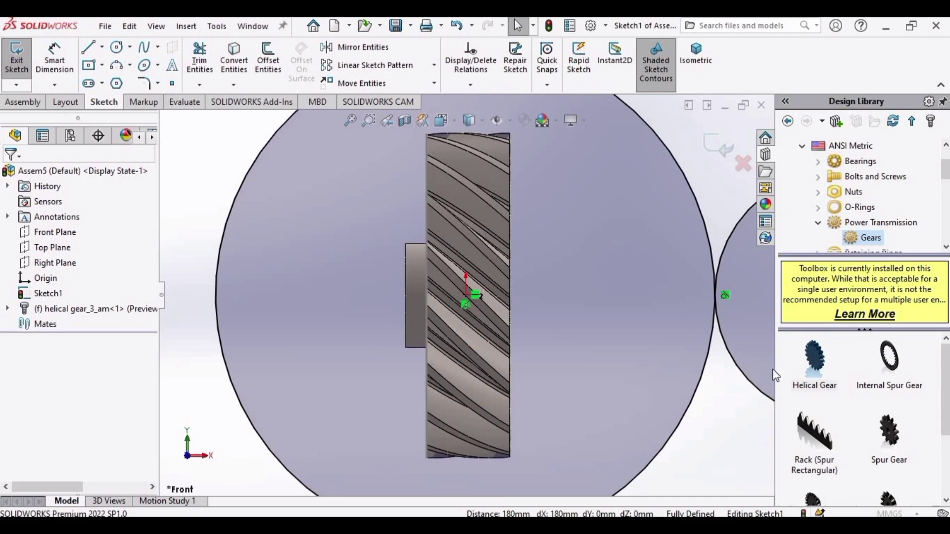
# - Drop a helical gear on the large circle; accept it with 30° helix, module 6, 34 teeth, 20° pressure angle
pyautogui.moveTo(780, 375); pyautogui.dragTo(723, 285)
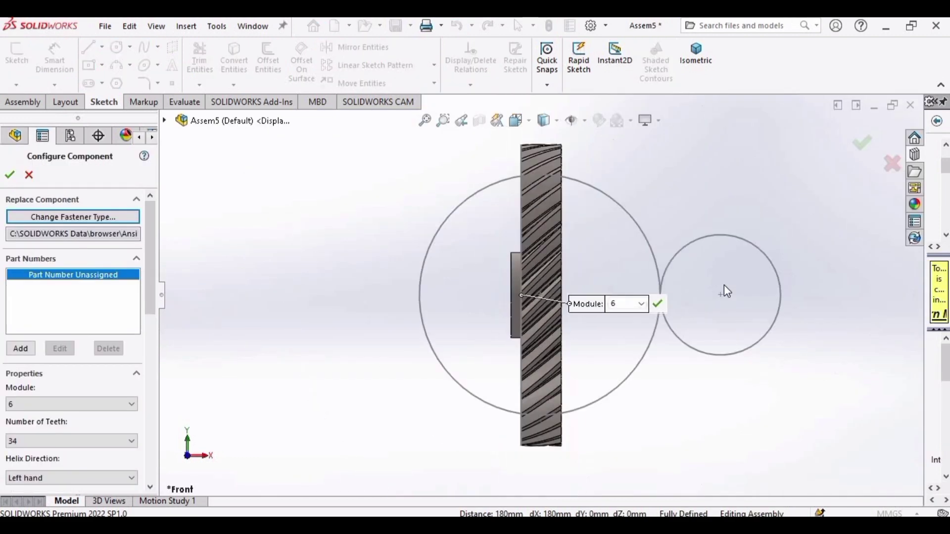
pyautogui.moveTo(147, 223); pyautogui.dragTo(151, 314)
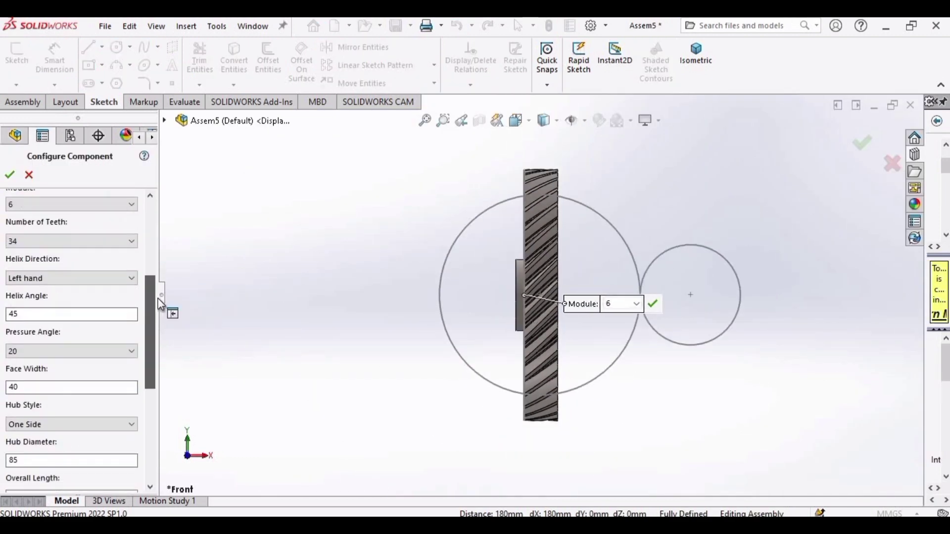
pyautogui.scroll(1, 151, 314)
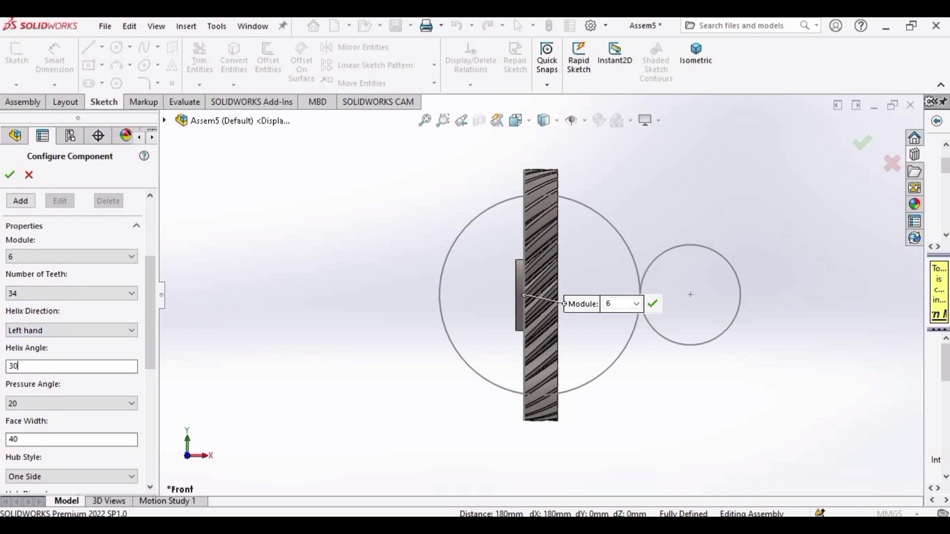
pyautogui.scroll(-1, 151, 314)
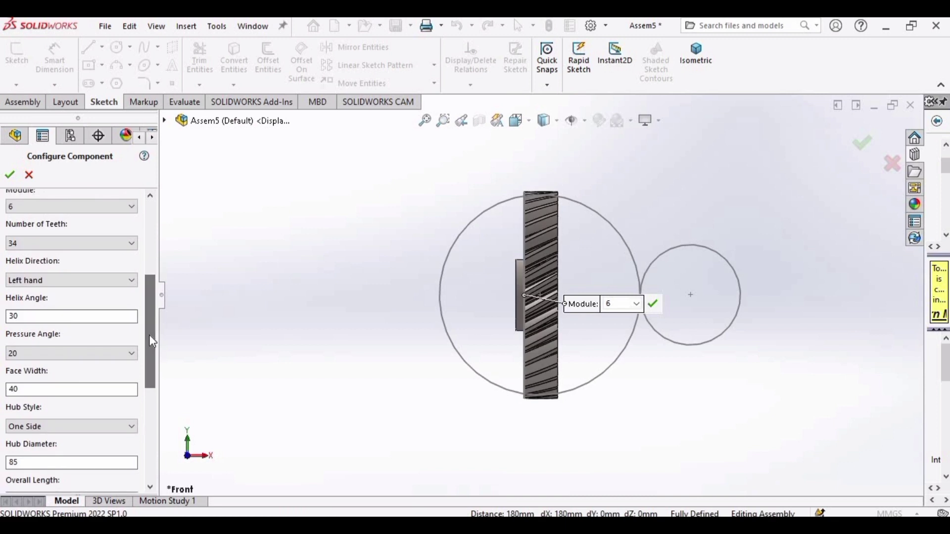
pyautogui.click(58, 351)
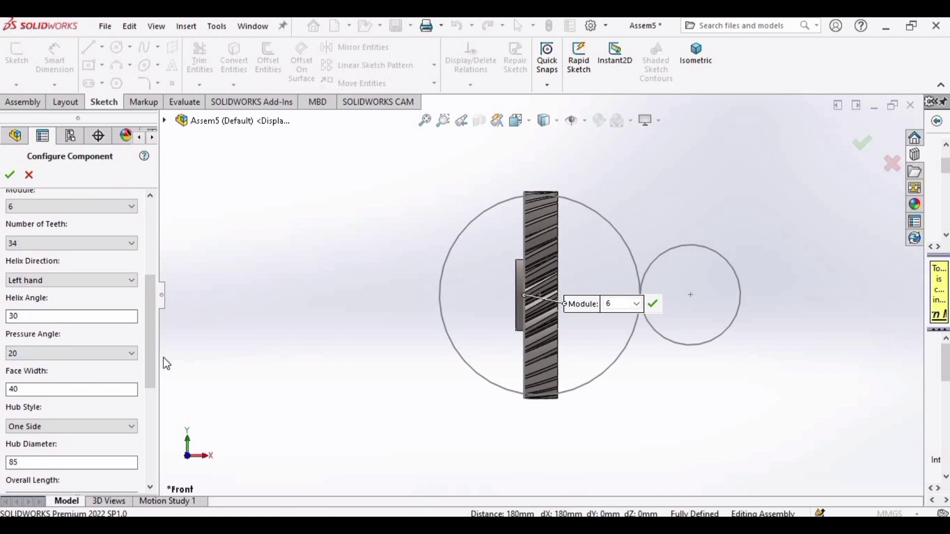
pyautogui.scroll(-1, 148, 361)
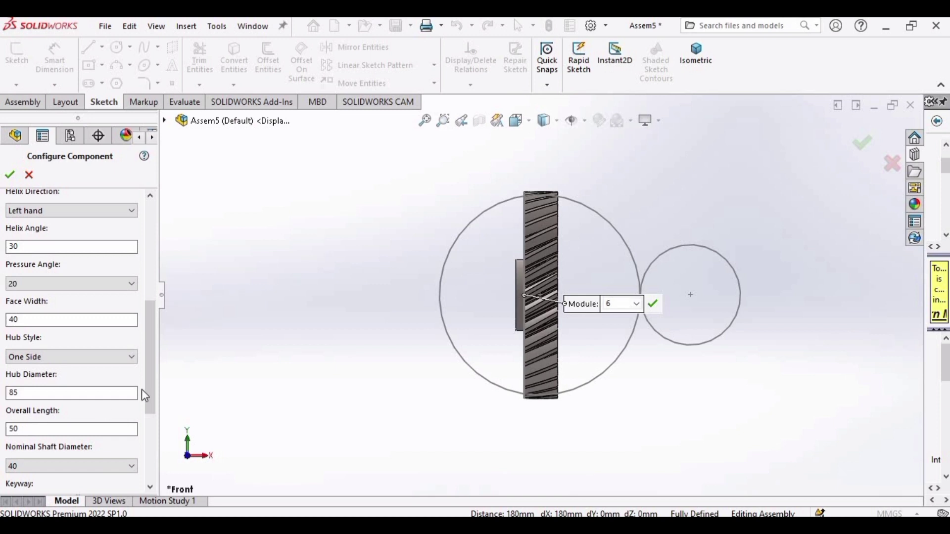
pyautogui.scroll(-1, 151, 364)
pyautogui.scroll(-1, 147, 381)
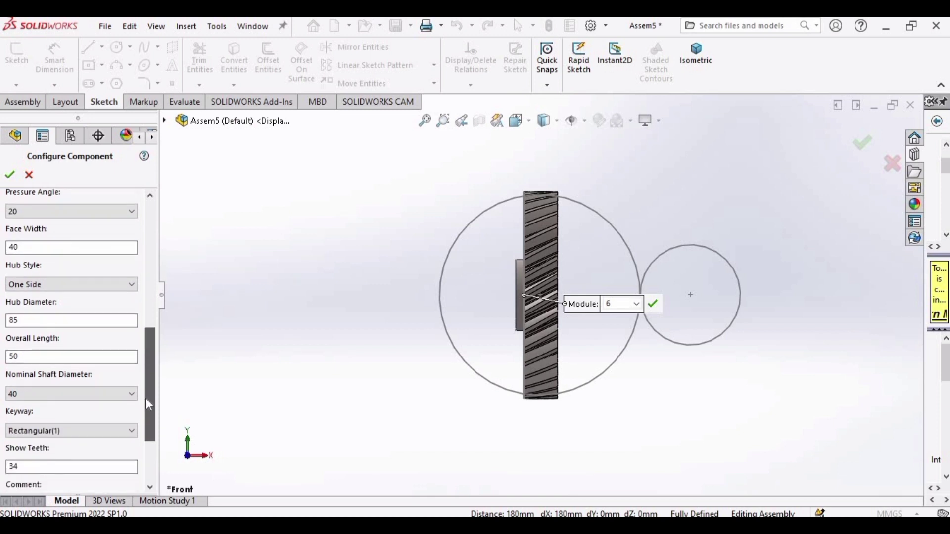
pyautogui.scroll(-1, 146, 399)
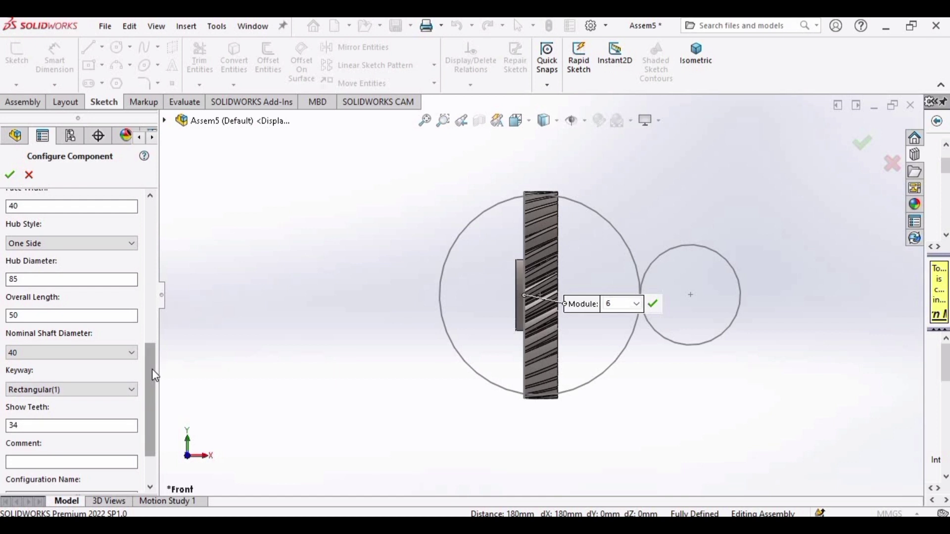
pyautogui.moveTo(152, 369); pyautogui.dragTo(152, 344)
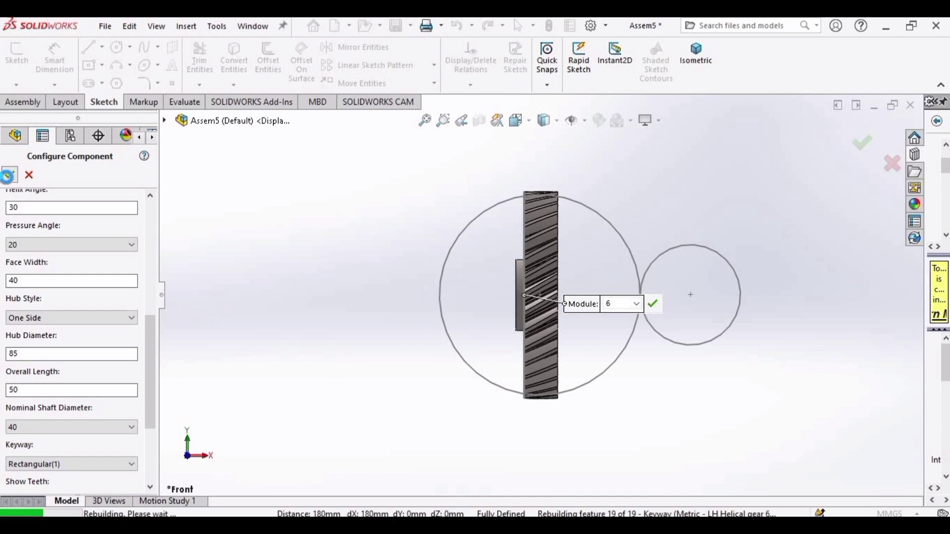
pyautogui.click(9, 177)
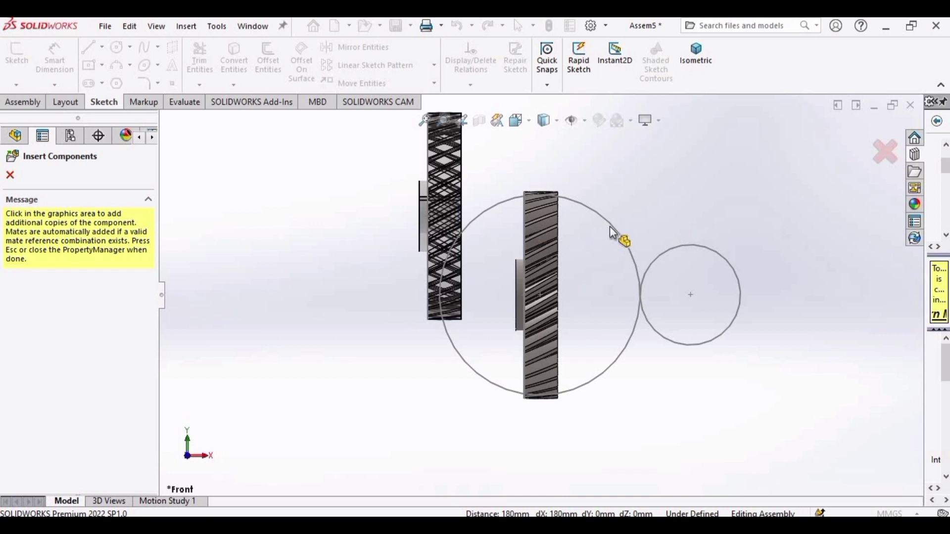
# - Place a second gear copy at the small circle and set the first gear to Float
pyautogui.click(690, 233)
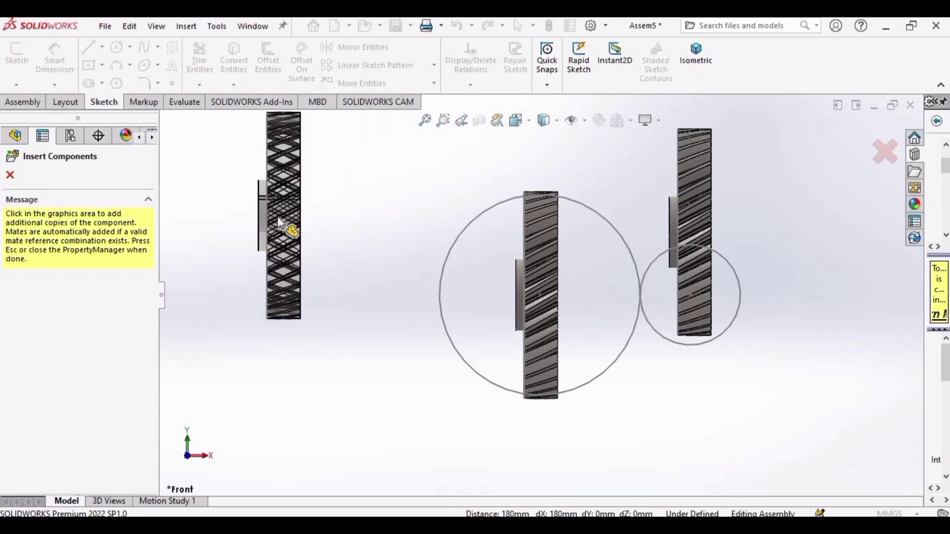
pyautogui.press('Escape')
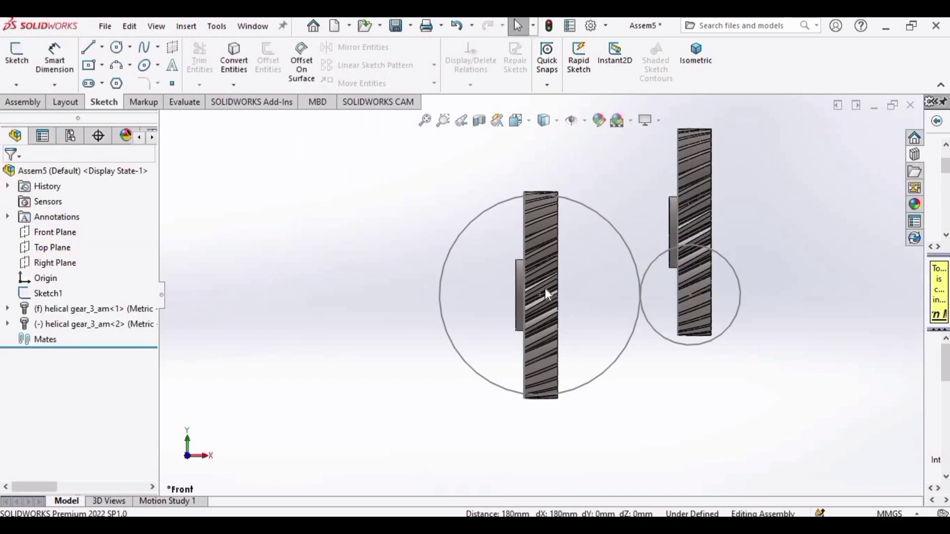
pyautogui.click(546, 289)
pyautogui.rightClick(545, 288)
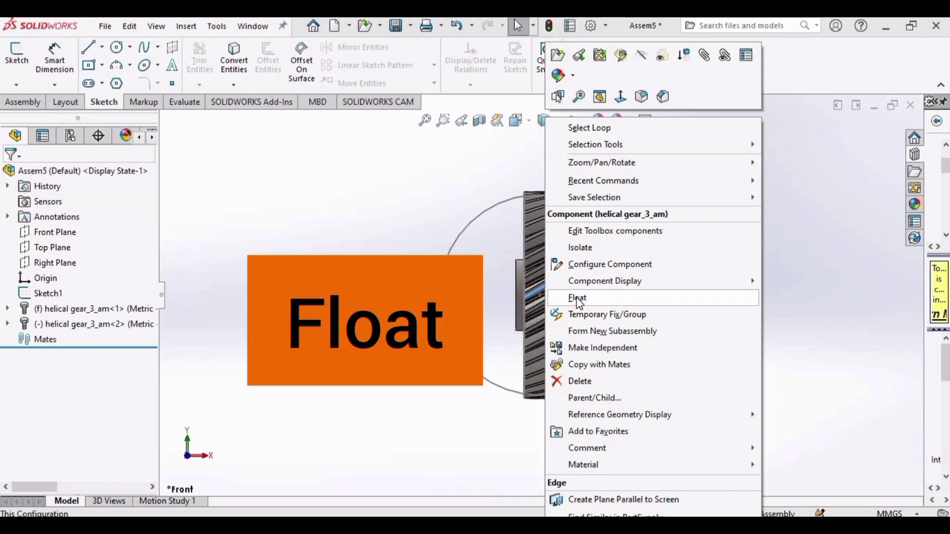
pyautogui.click(577, 297)
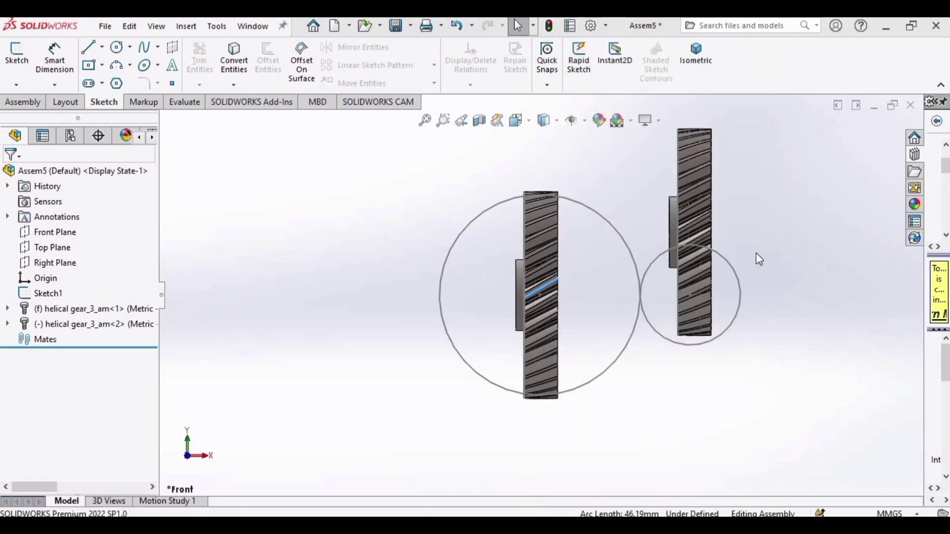
# - Give the second gear 17 teeth and a right-hand helix
pyautogui.rightClick(691, 198)
pyautogui.press('Escape')
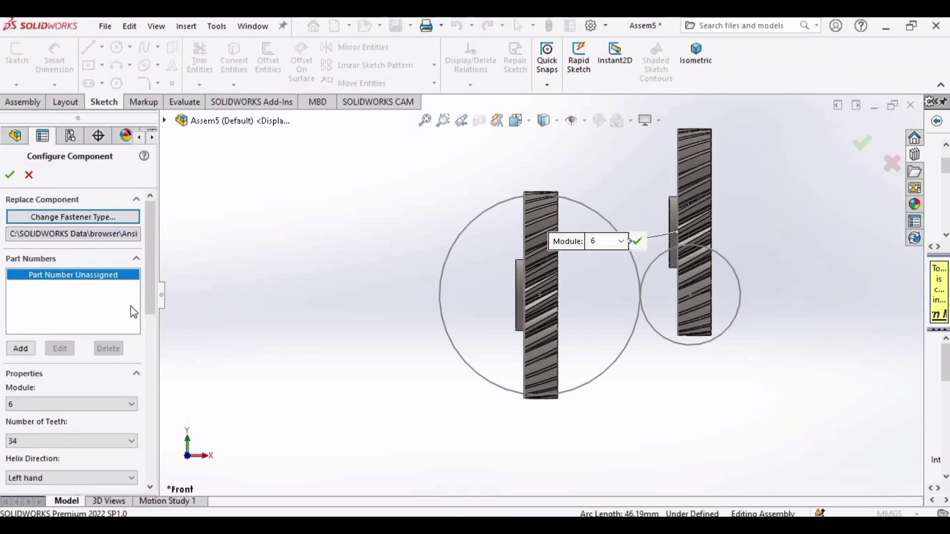
pyautogui.moveTo(146, 252); pyautogui.dragTo(151, 305)
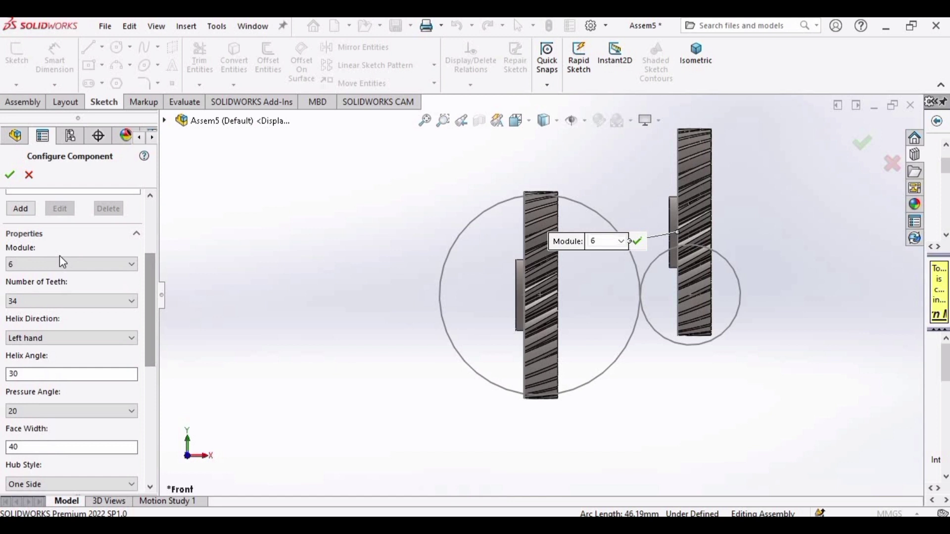
pyautogui.click(37, 303)
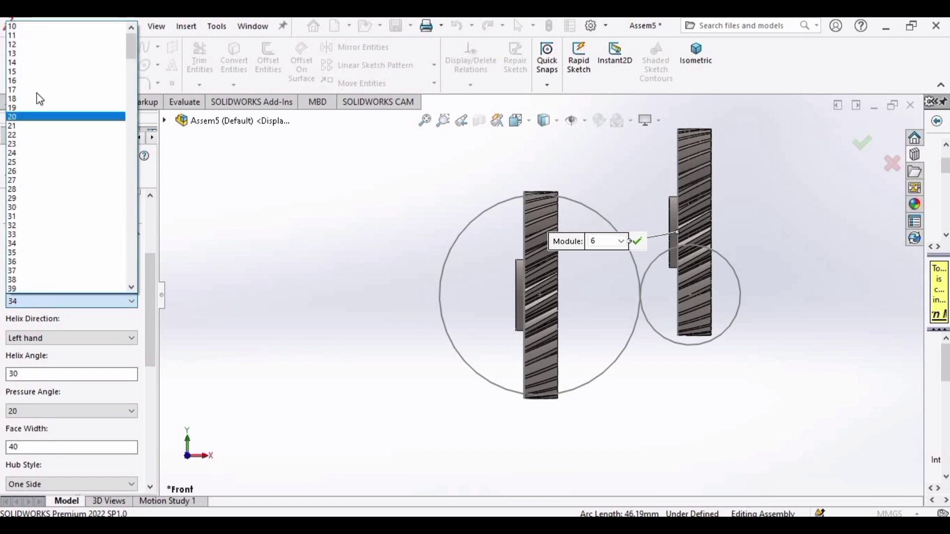
pyautogui.click(30, 89)
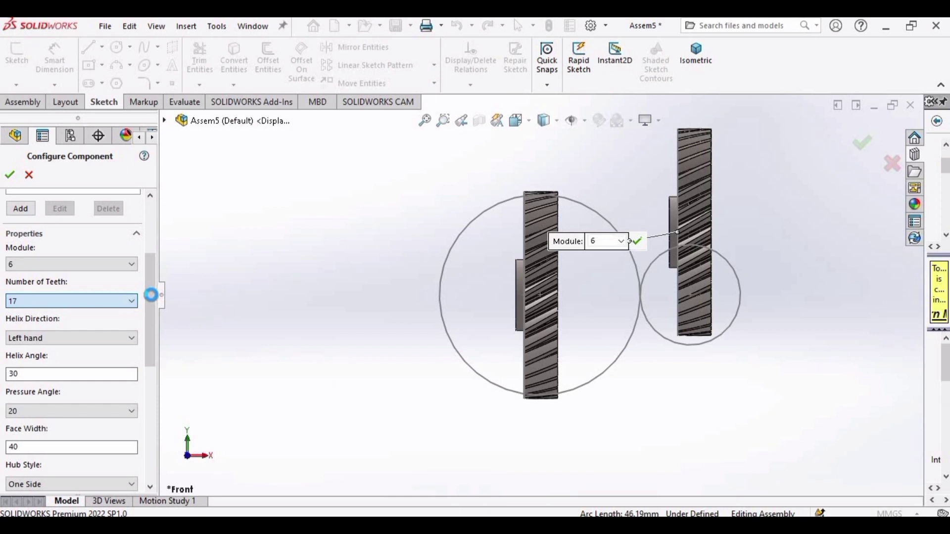
pyautogui.scroll(-2, 108, 284)
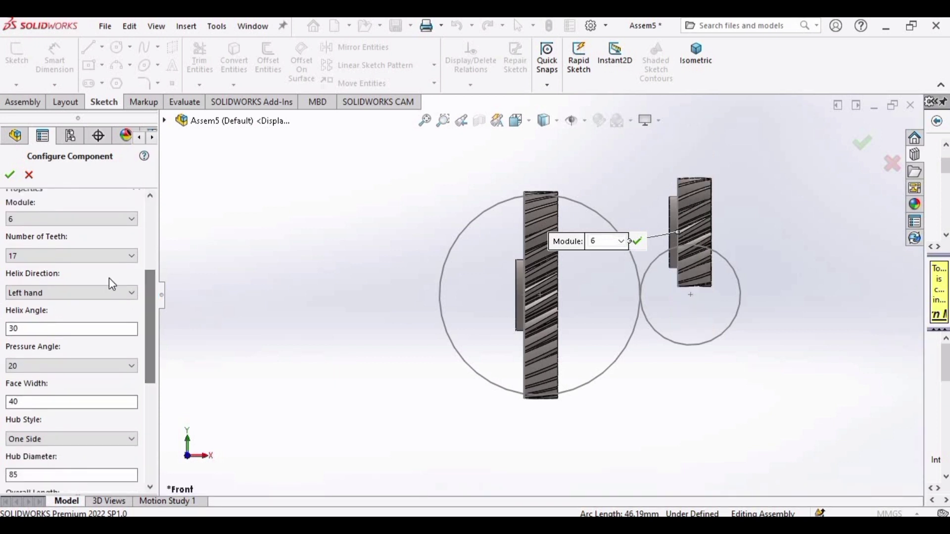
pyautogui.click(110, 290)
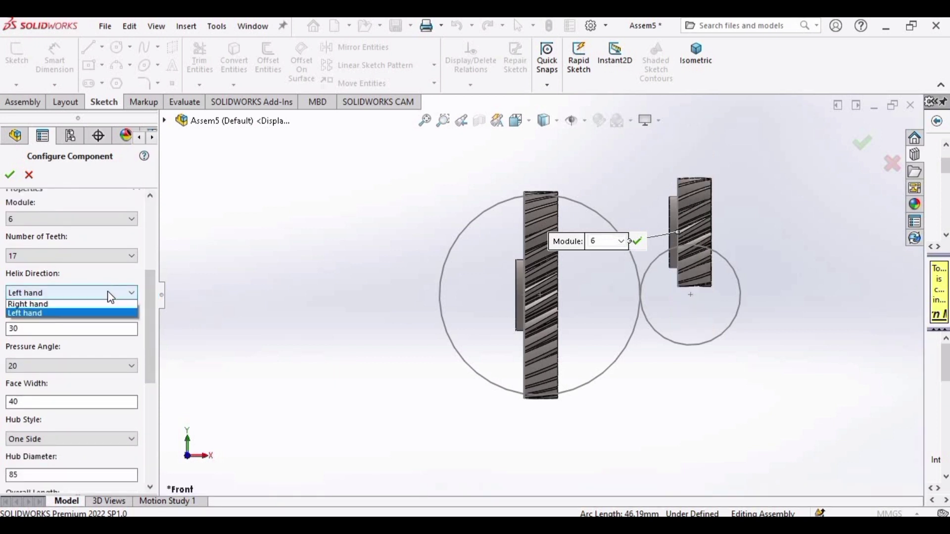
pyautogui.click(35, 306)
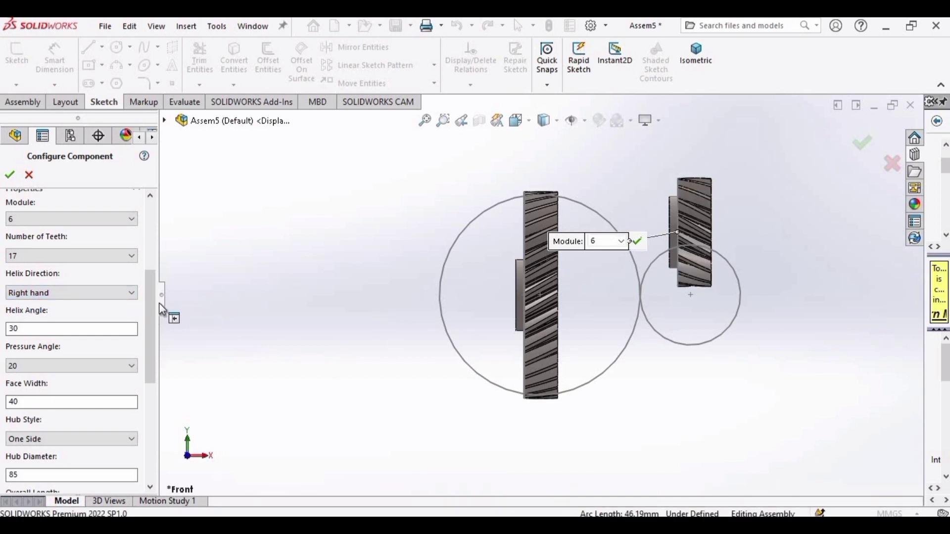
pyautogui.moveTo(150, 304); pyautogui.dragTo(150, 344)
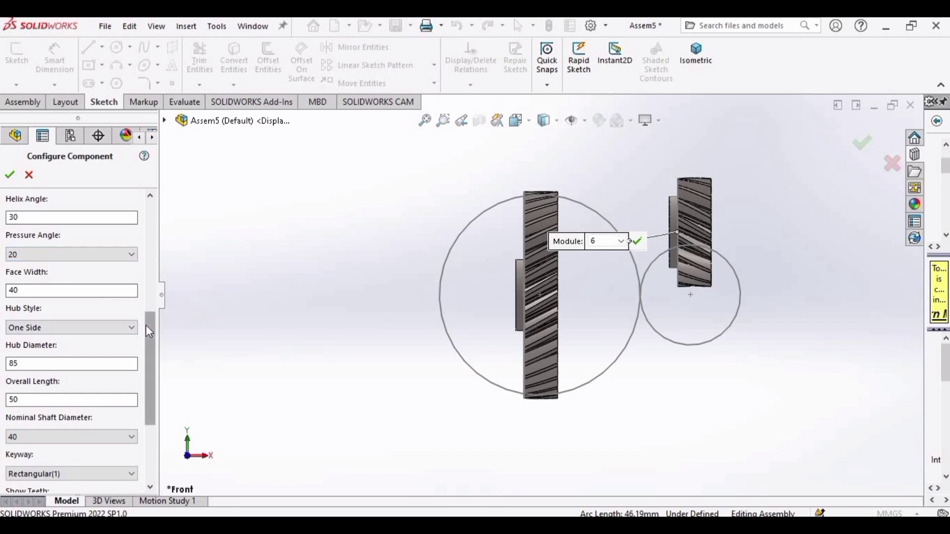
pyautogui.moveTo(150, 330); pyautogui.dragTo(150, 352)
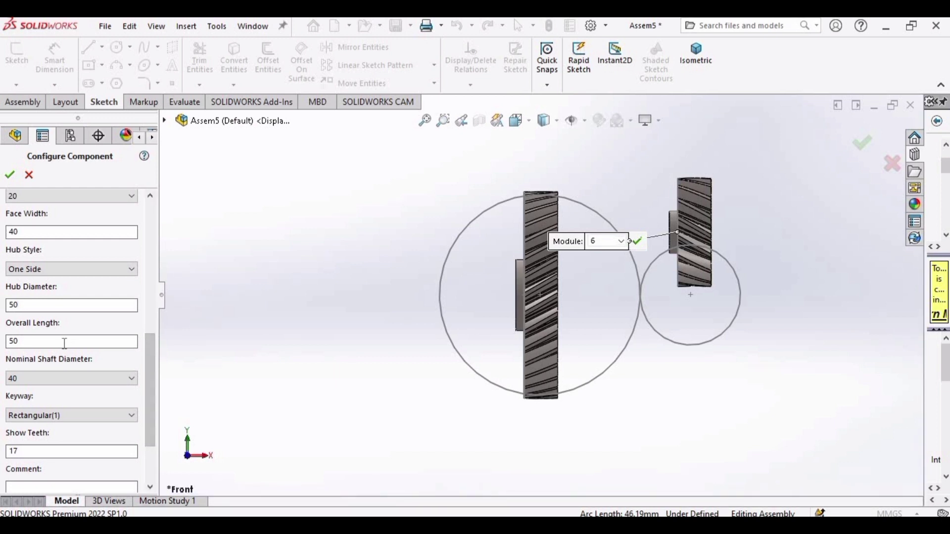
pyautogui.moveTo(149, 356); pyautogui.dragTo(148, 368)
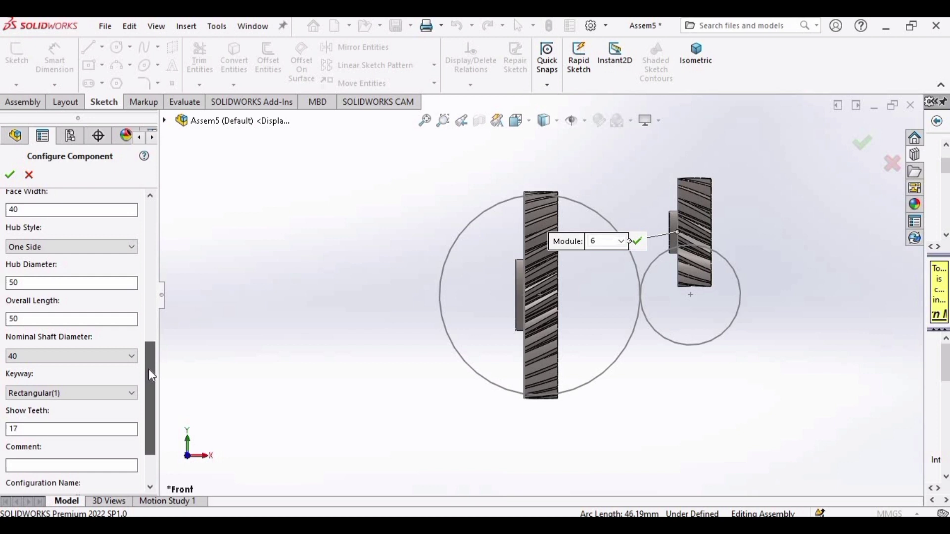
# - Set the second gear's nominal shaft diameter to 20 with a square keyway
pyautogui.click(131, 346)
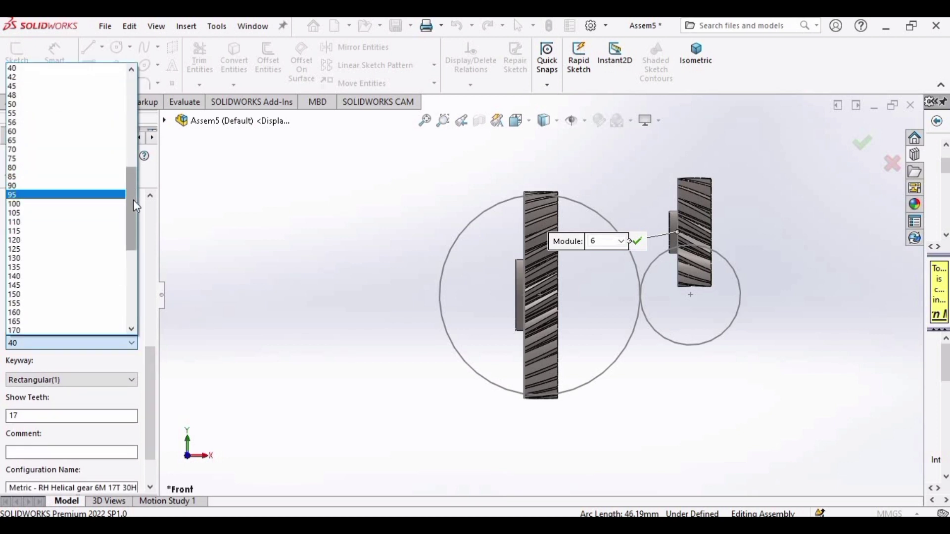
pyautogui.moveTo(132, 200); pyautogui.dragTo(135, 130)
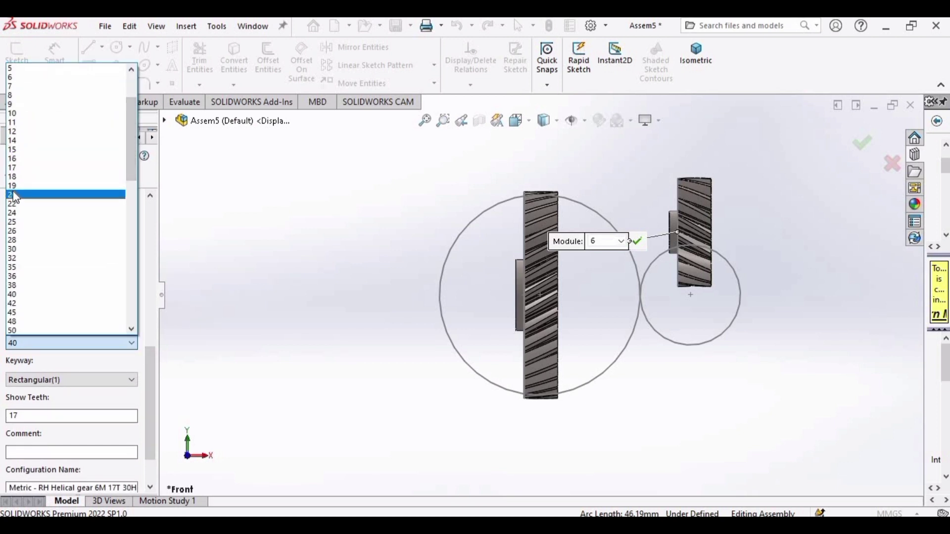
pyautogui.click(56, 195)
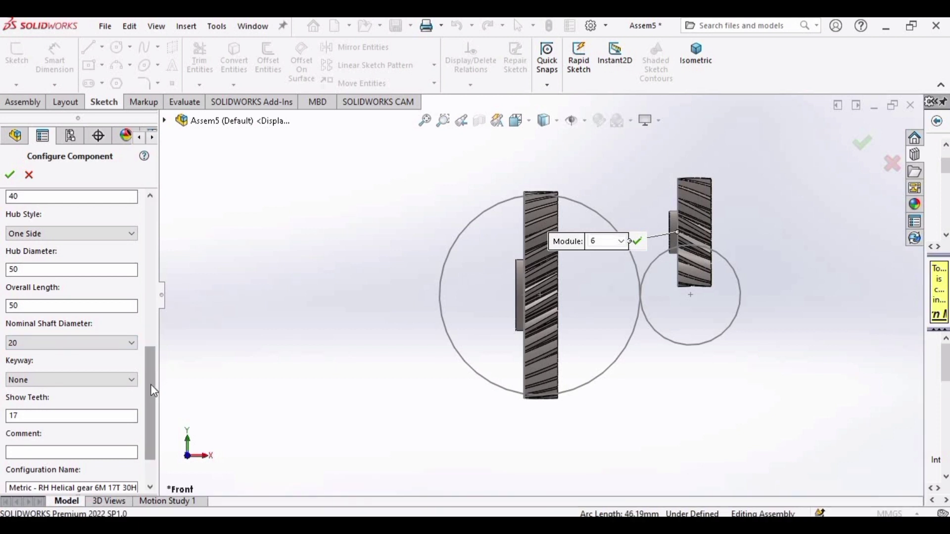
pyautogui.click(129, 379)
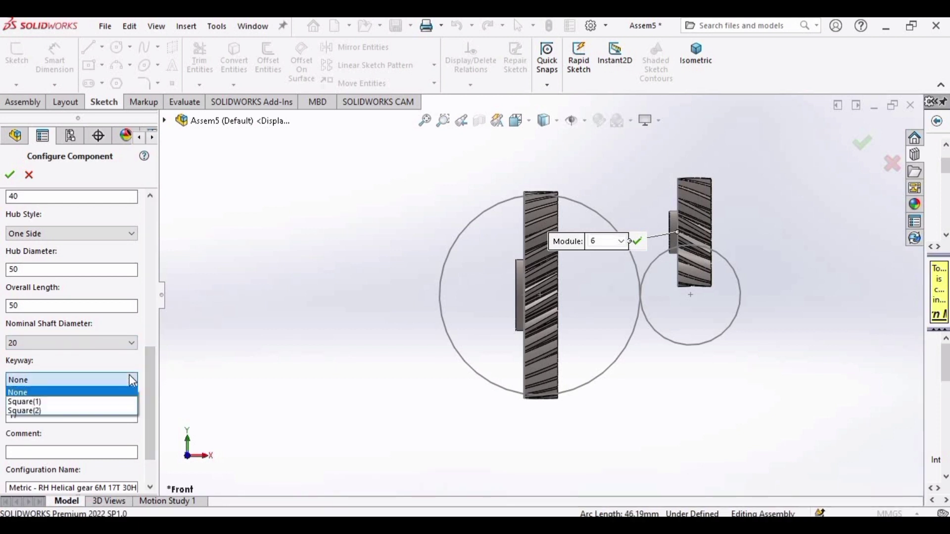
pyautogui.click(89, 401)
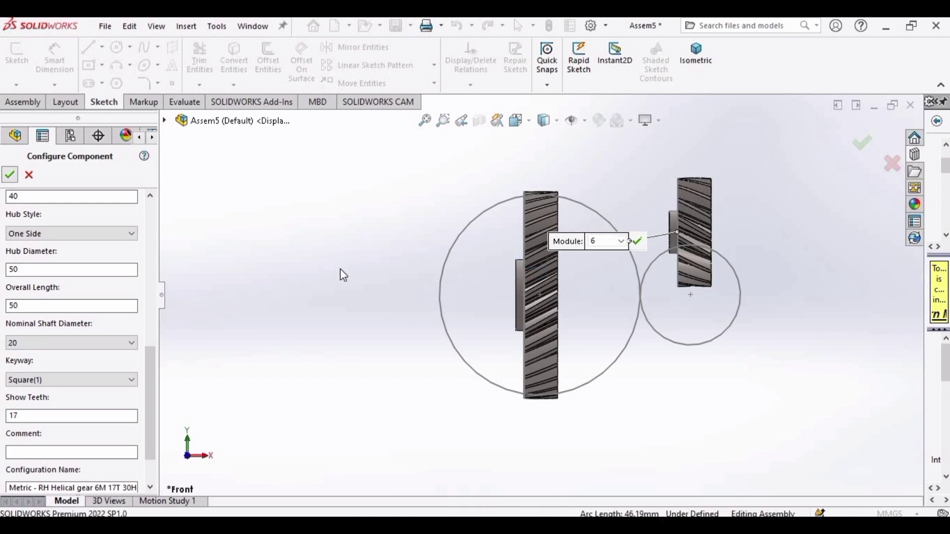
# - Rotate both gears with Rotate Component so their toothed faces point at the viewer
pyautogui.rightClick(547, 276)
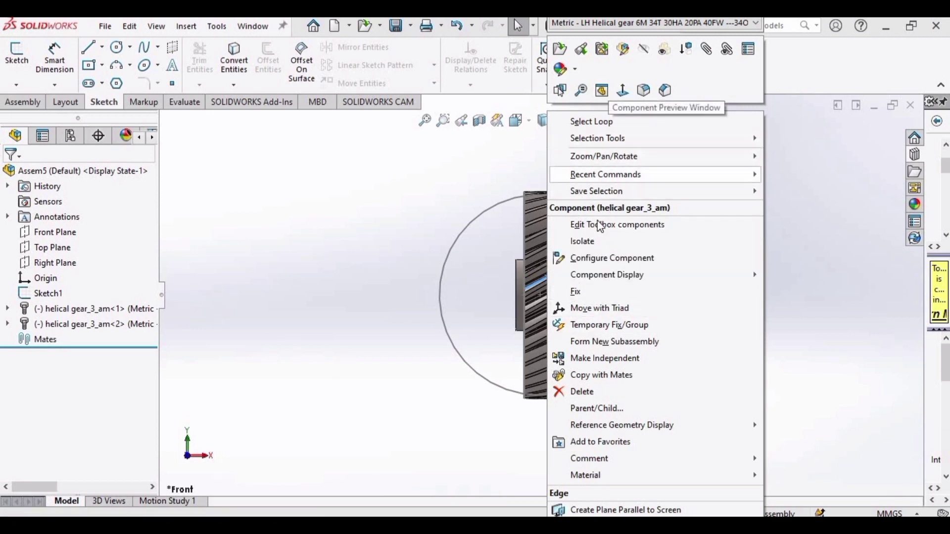
pyautogui.click(457, 162)
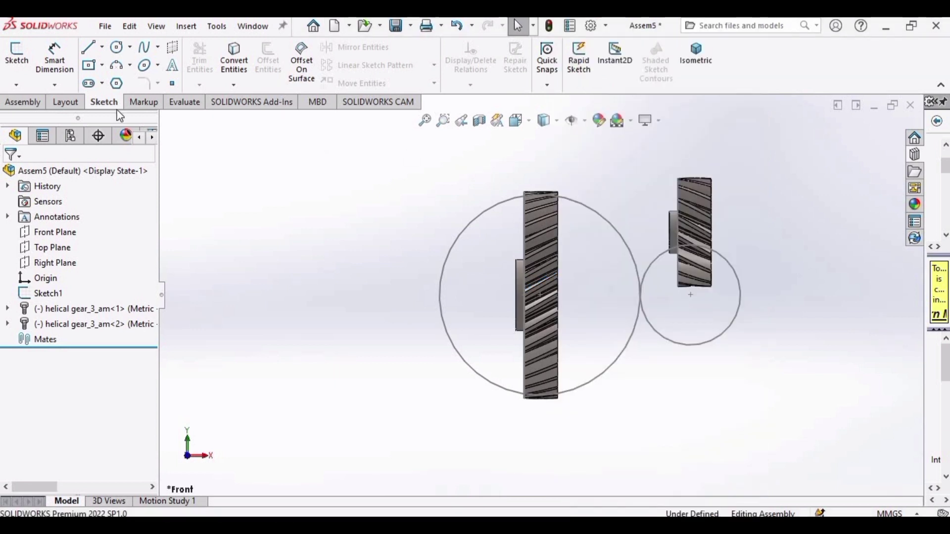
pyautogui.click(23, 102)
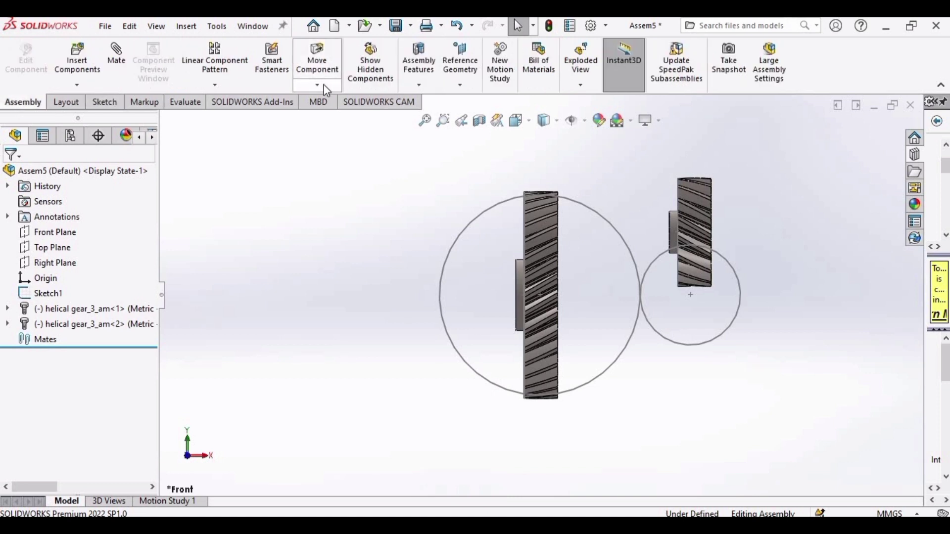
pyautogui.click(318, 86)
pyautogui.click(331, 120)
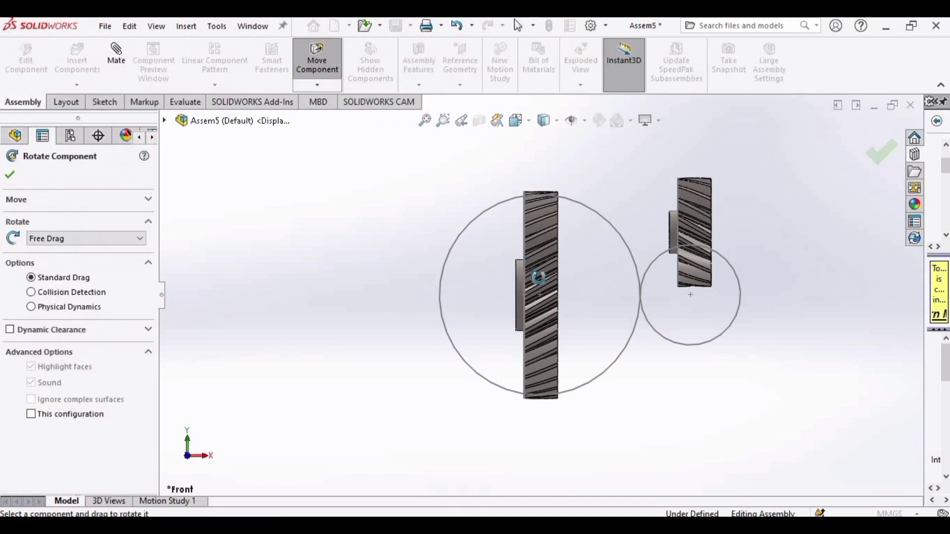
pyautogui.moveTo(540, 277)
pyautogui.mouseDown()
pyautogui.moveTo(623, 277)
pyautogui.moveTo(689, 249)
pyautogui.mouseUp()
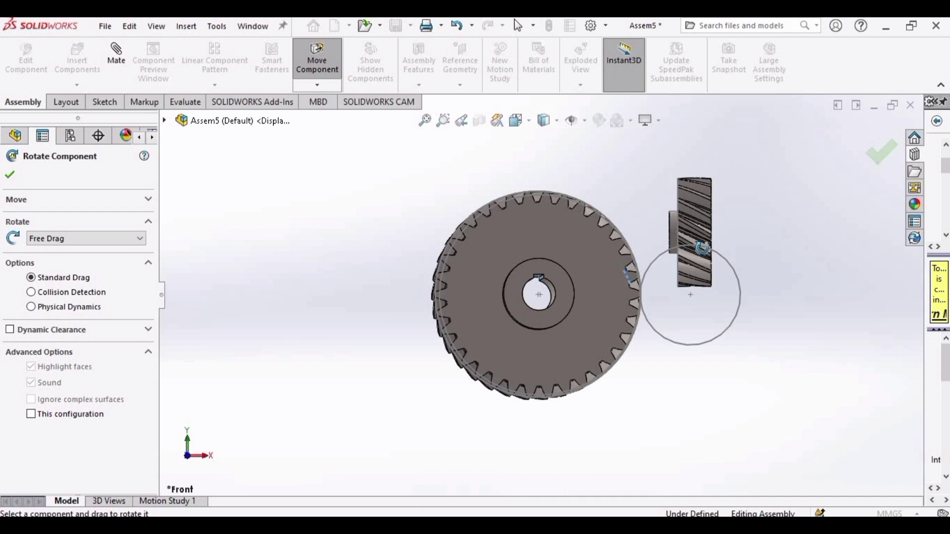
pyautogui.moveTo(734, 226)
pyautogui.mouseDown()
pyautogui.moveTo(686, 223)
pyautogui.moveTo(729, 208)
pyautogui.mouseUp()
pyautogui.press('Escape')
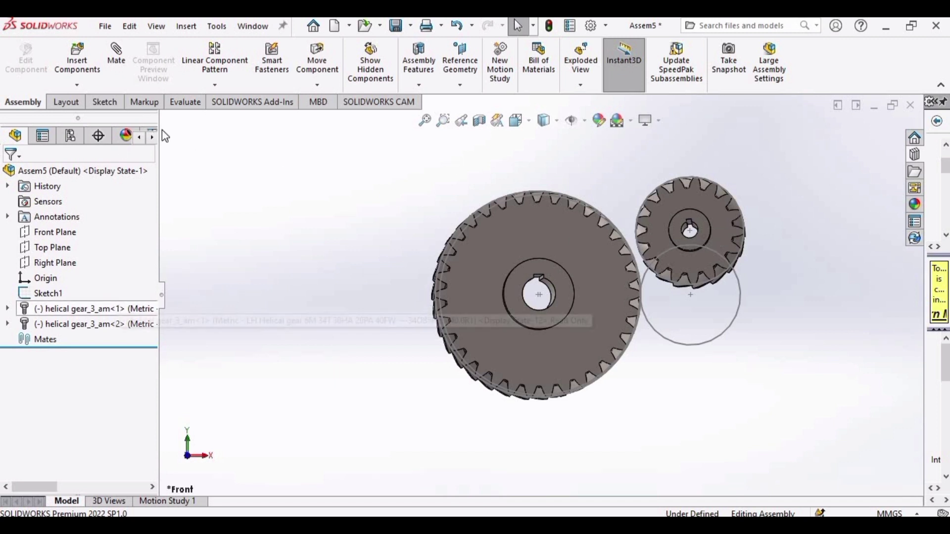
# - Mate the large gear's face coincident with the Front Plane
pyautogui.click(117, 73)
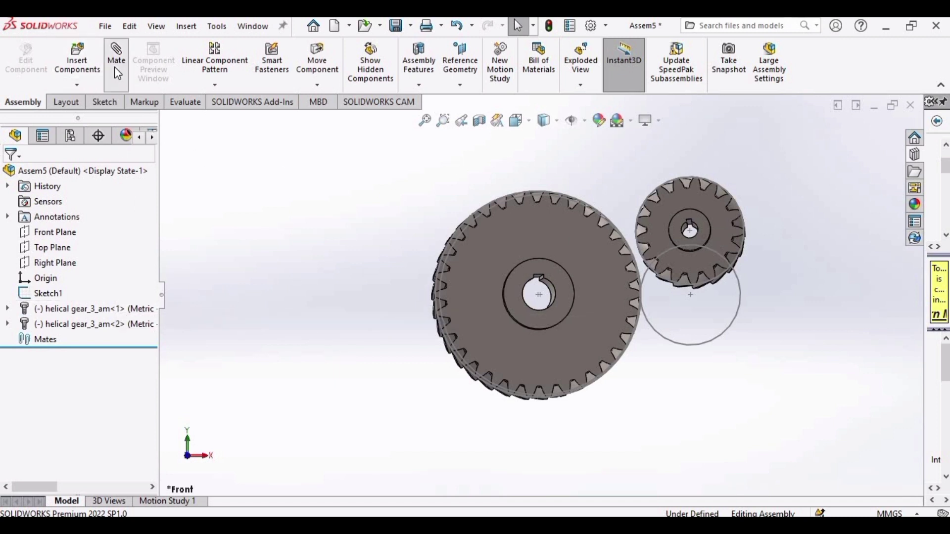
pyautogui.click(494, 252)
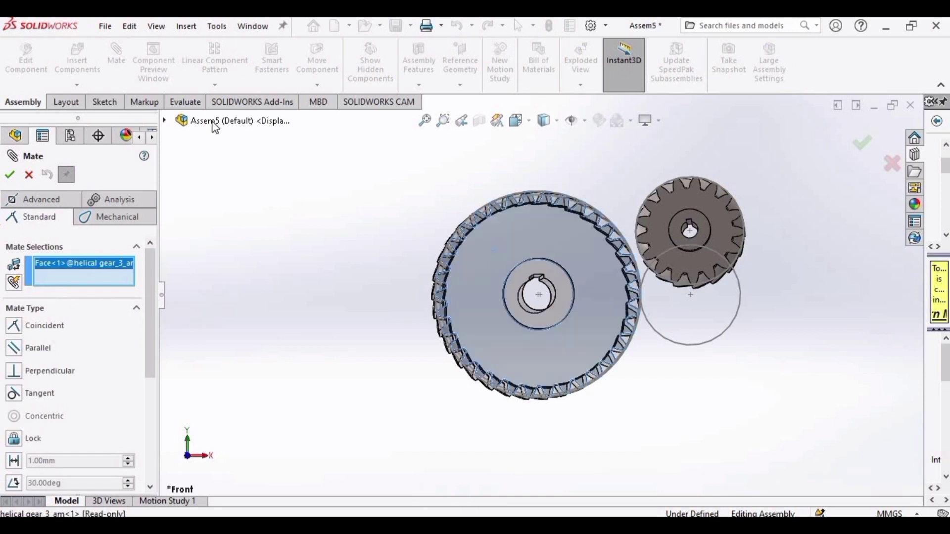
pyautogui.click(165, 121)
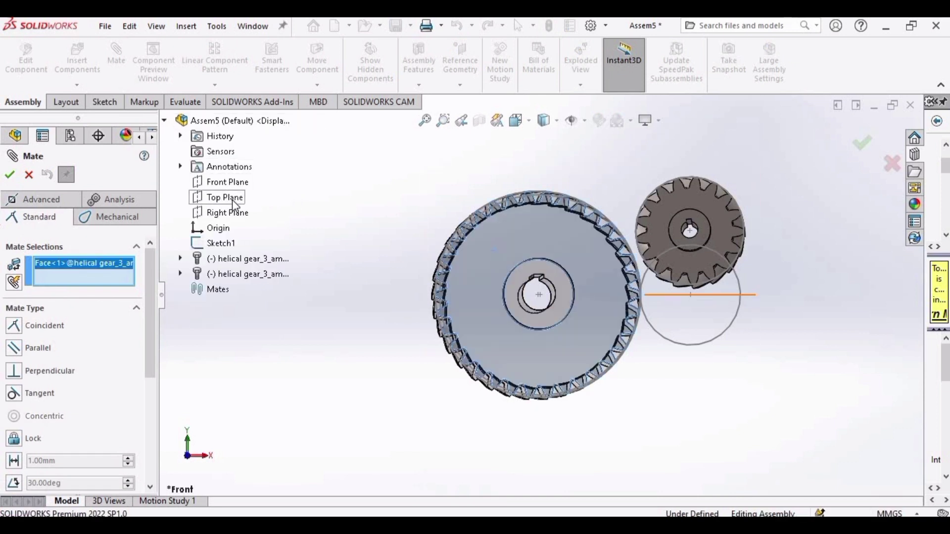
pyautogui.click(227, 186)
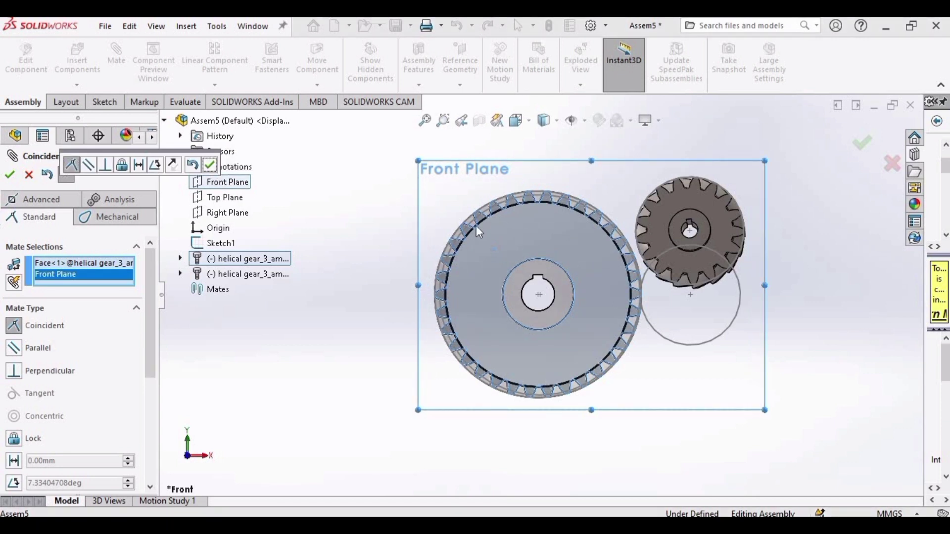
pyautogui.click(211, 165)
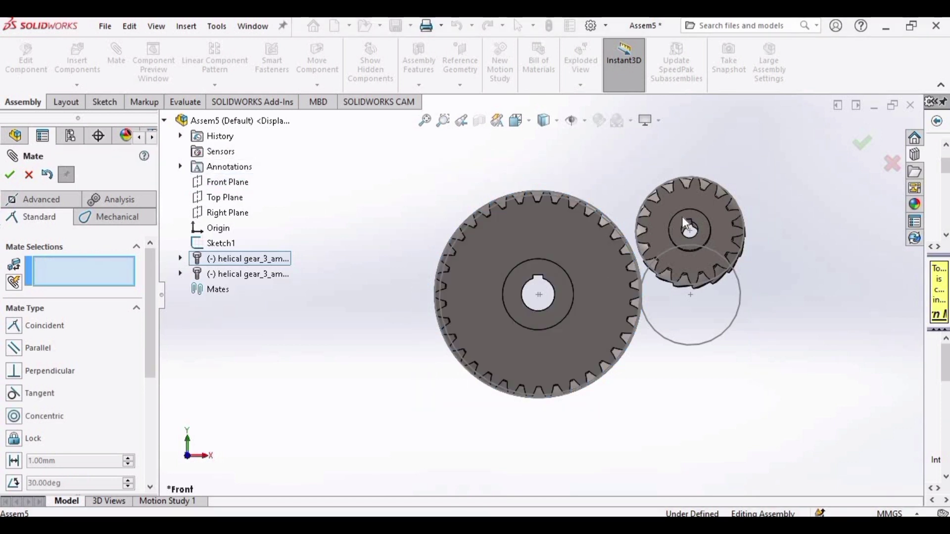
# - Mate the small gear's face coincident with the Front Plane
pyautogui.click(662, 226)
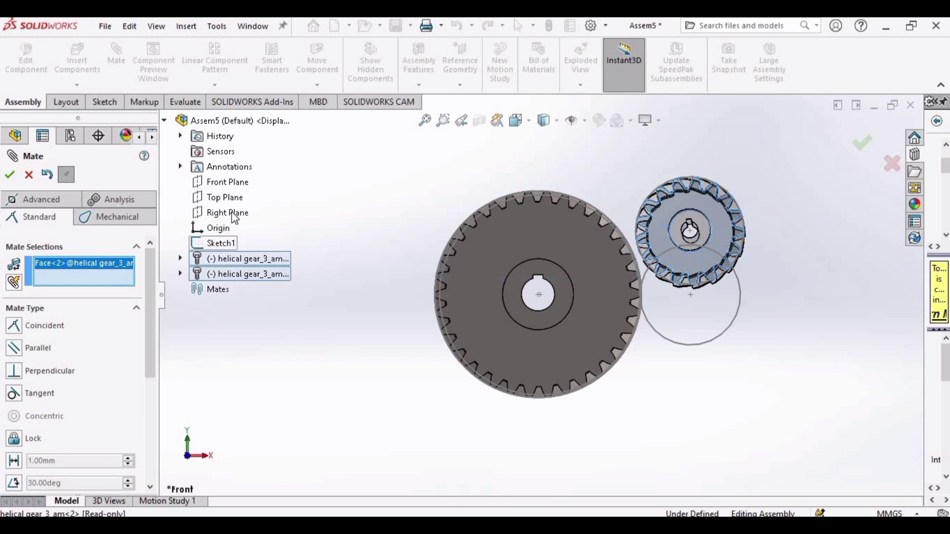
pyautogui.click(199, 185)
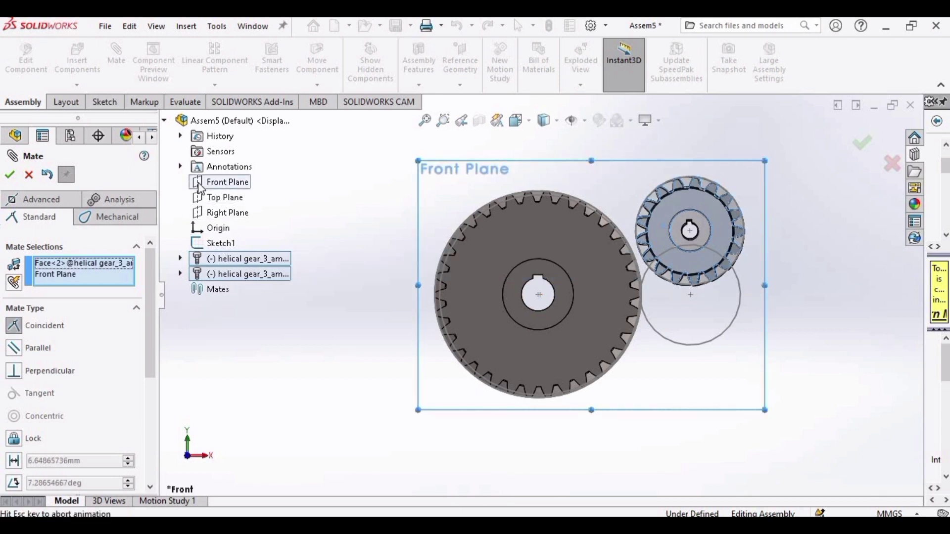
pyautogui.click(11, 176)
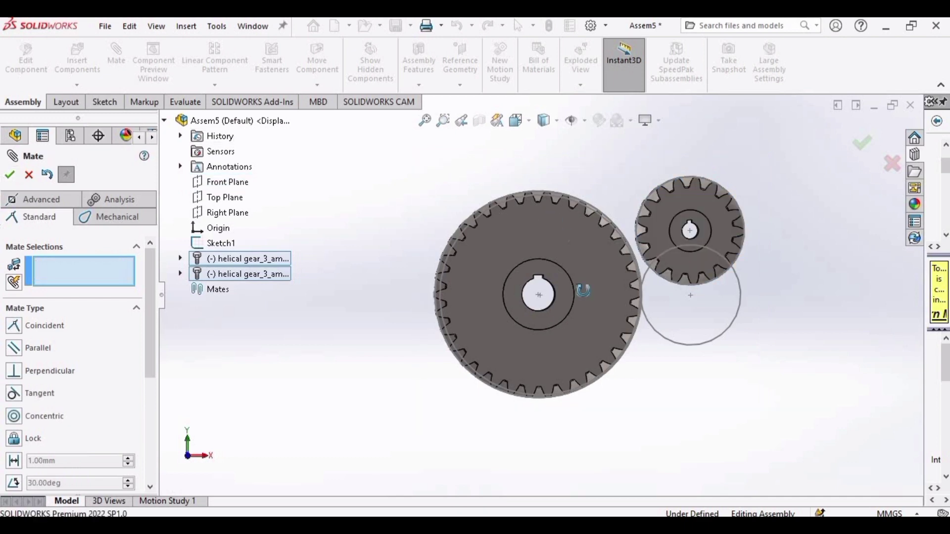
# - Make the large gear's bore edge concentric with the large sketch circle
pyautogui.moveTo(547, 289)
pyautogui.mouseDown(button='middle')
pyautogui.moveTo(616, 381)
pyautogui.moveTo(547, 185)
pyautogui.mouseUp(button='middle')
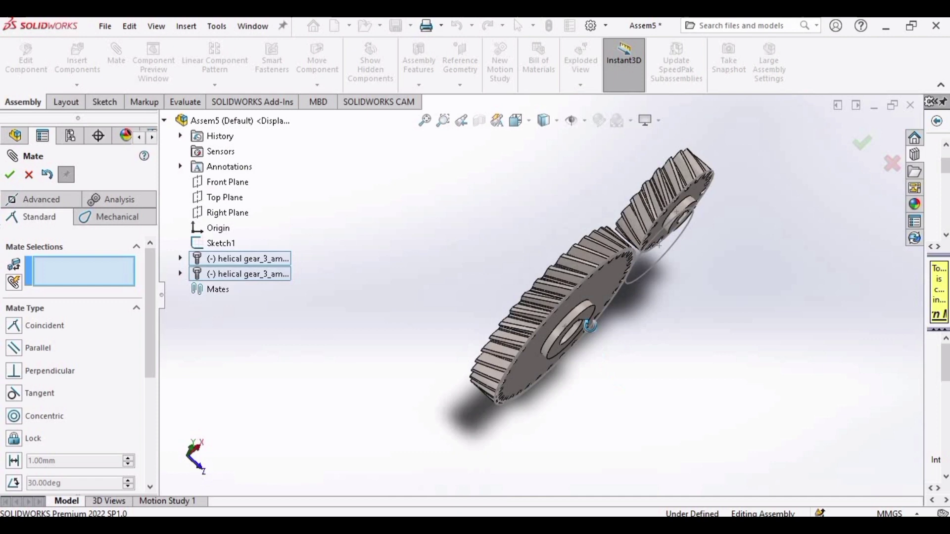
pyautogui.scroll(-2, 507, 196)
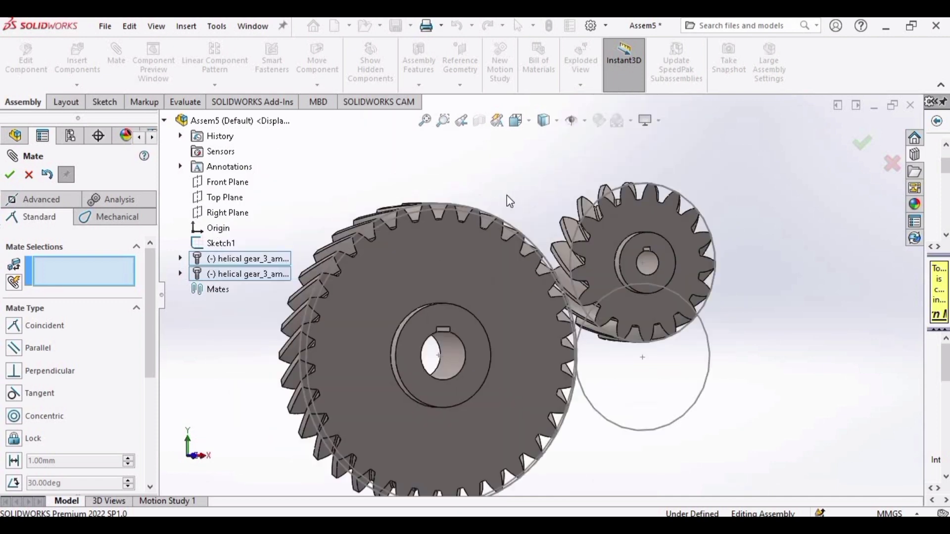
pyautogui.scroll(2, 507, 194)
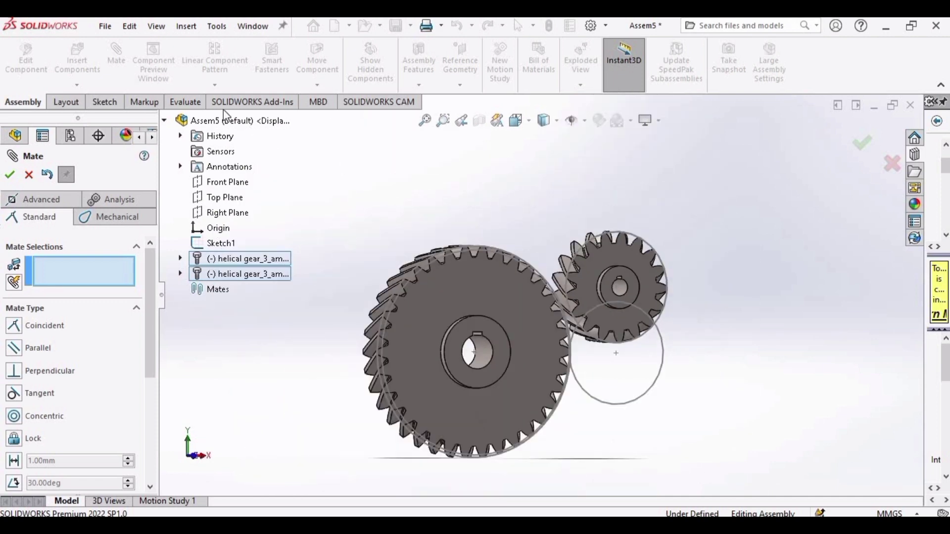
pyautogui.click(165, 120)
pyautogui.scroll(-1, 582, 373)
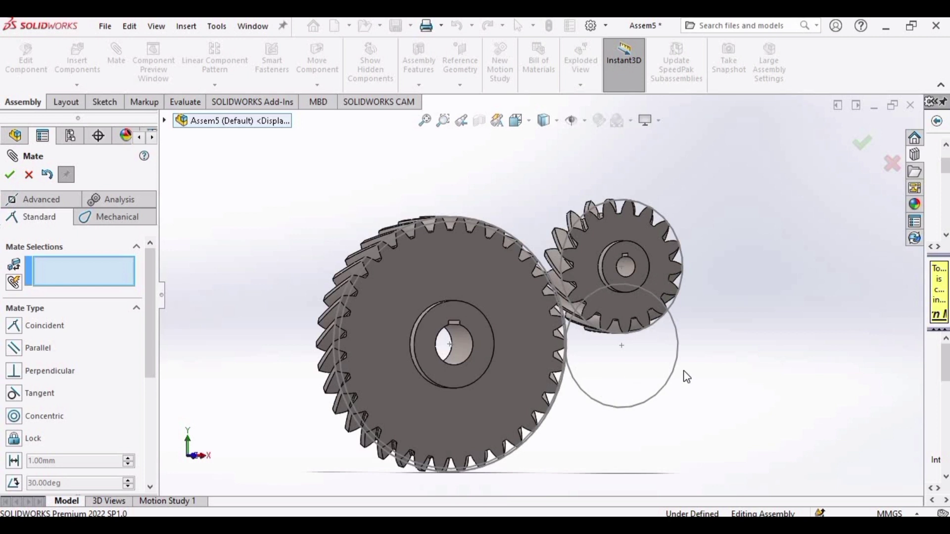
pyautogui.click(466, 358)
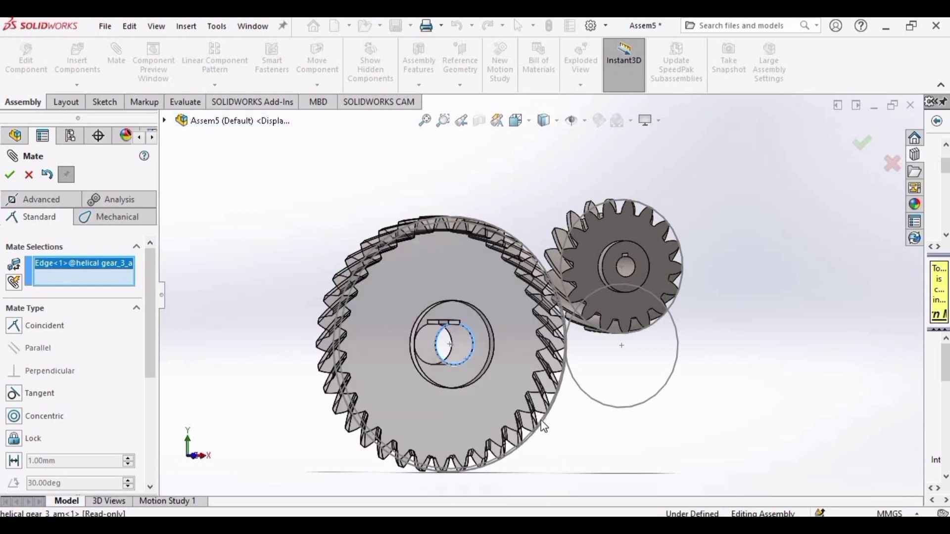
pyautogui.click(543, 425)
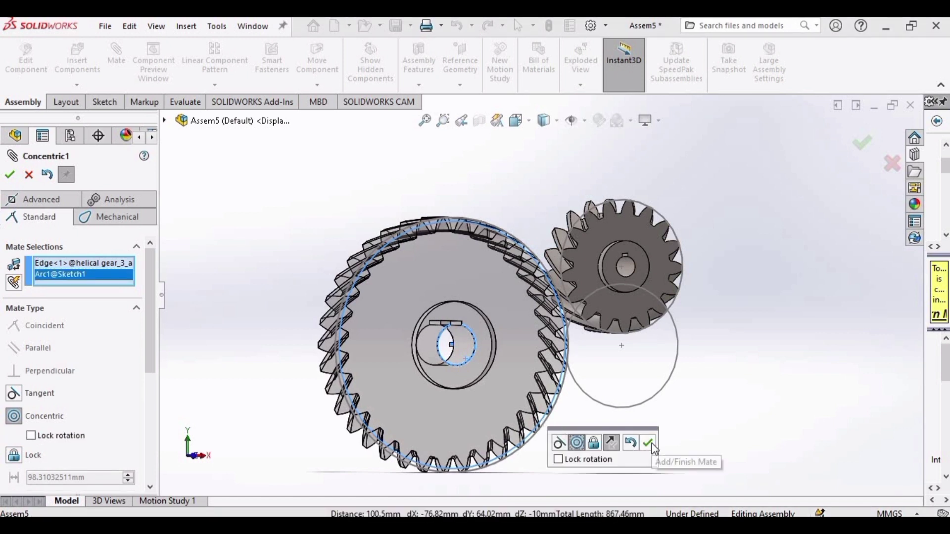
pyautogui.click(648, 443)
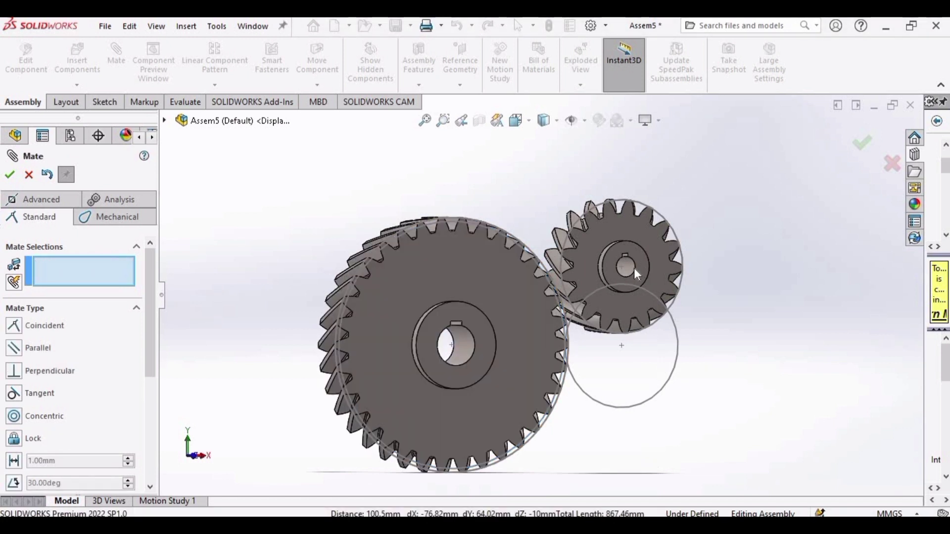
# - Make the small gear's bore edge concentric with the small sketch arc
pyautogui.click(633, 268)
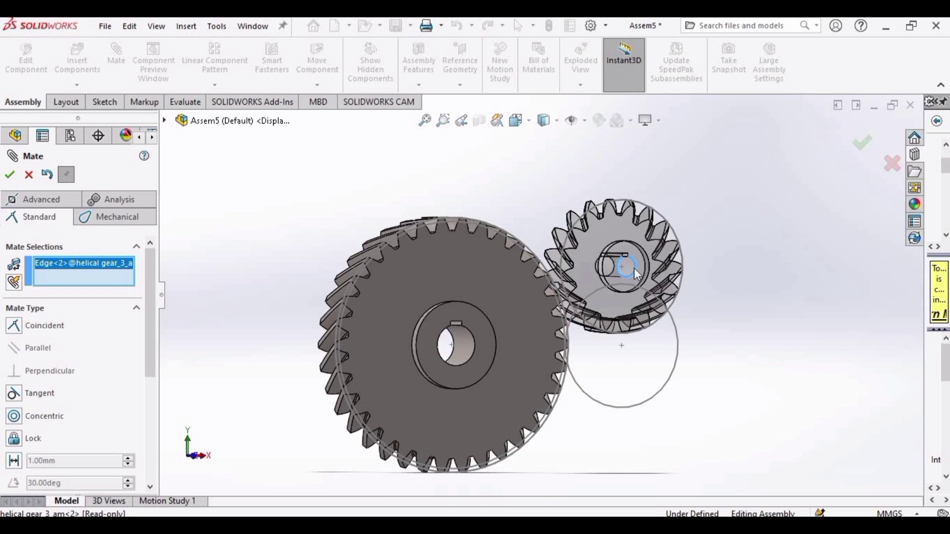
pyautogui.click(656, 402)
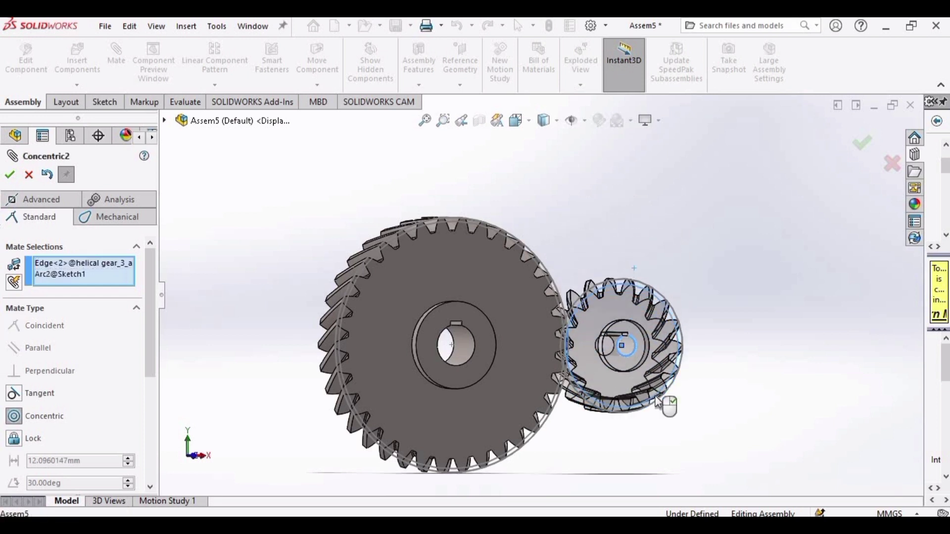
pyautogui.click(761, 420)
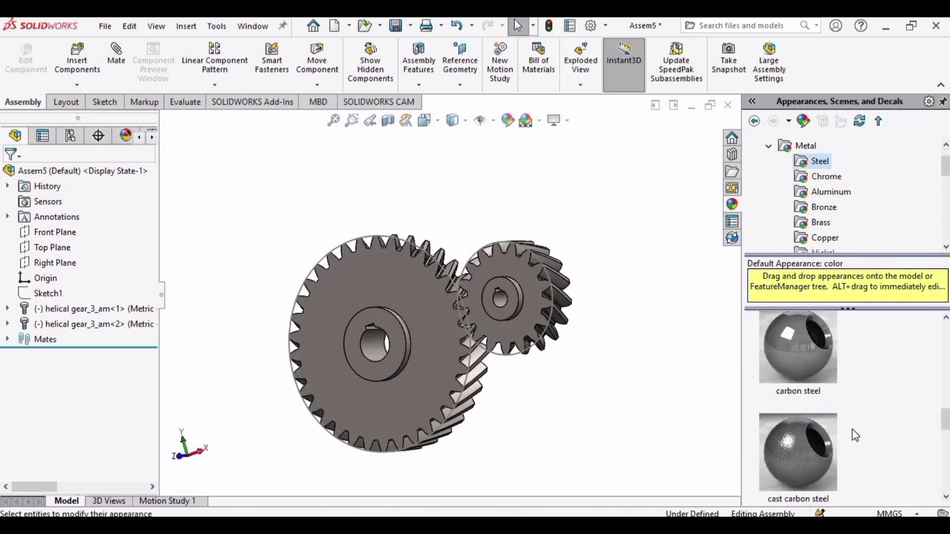
pyautogui.scroll(-2, 852, 429)
pyautogui.click(801, 350)
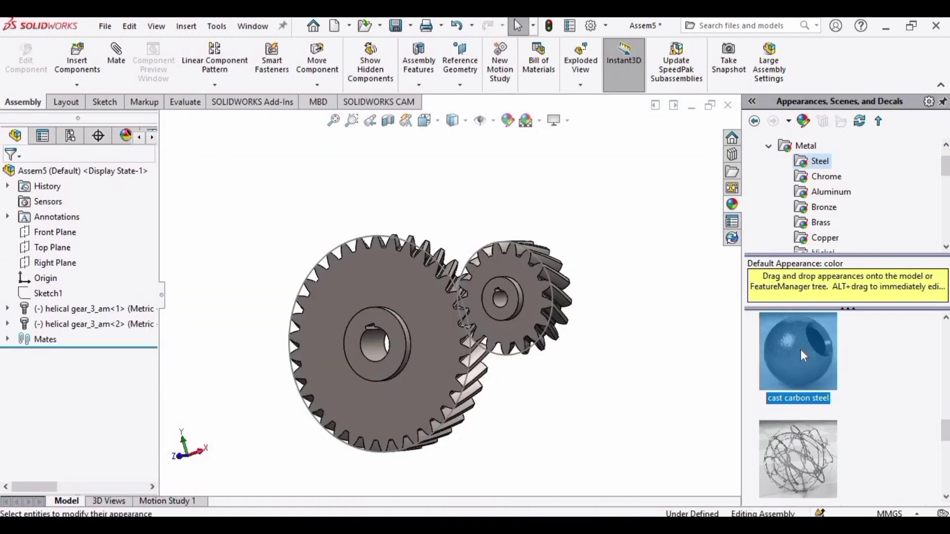
pyautogui.scroll(-3, 891, 412)
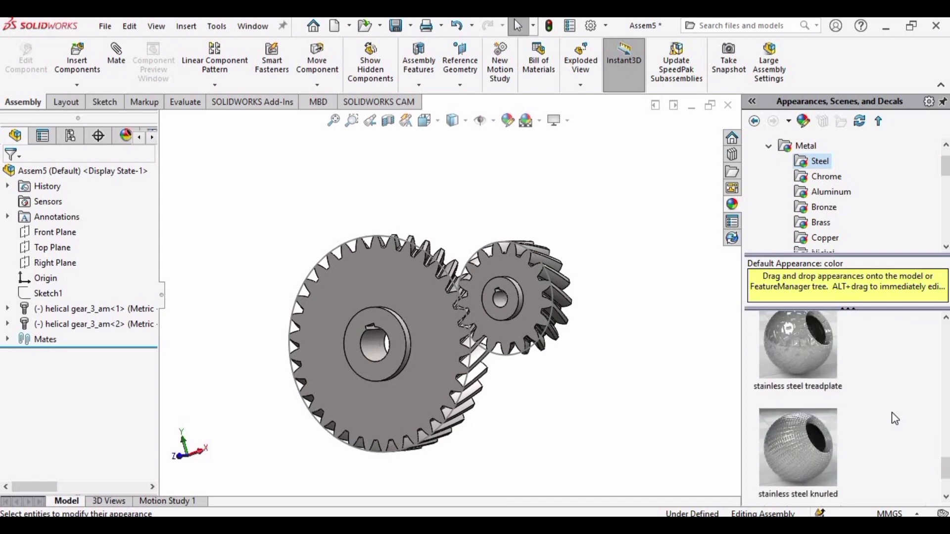
pyautogui.scroll(3, 894, 418)
pyautogui.scroll(-5, 488, 290)
pyautogui.scroll(2, 488, 290)
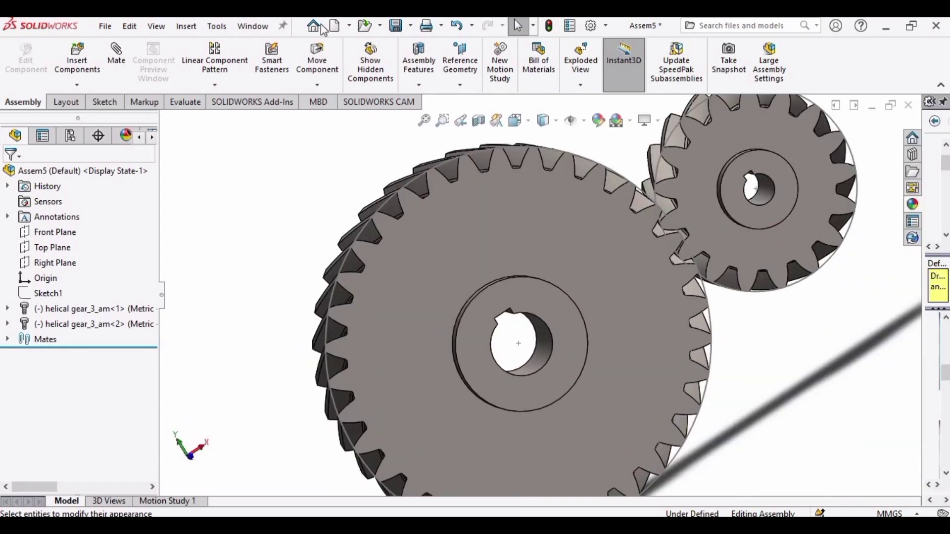
# - Drag the large gear under Physical Dynamics so its teeth push the small gear round
pyautogui.click(317, 61)
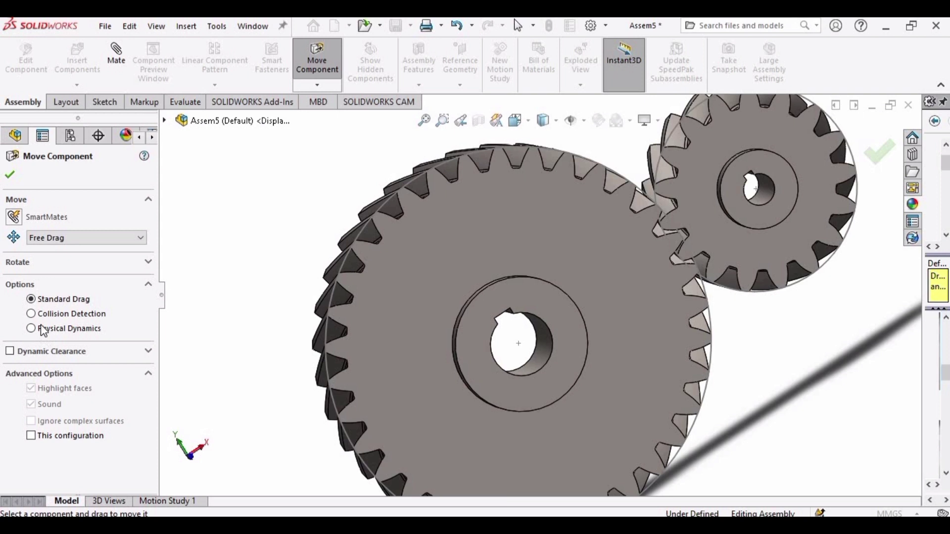
pyautogui.click(31, 328)
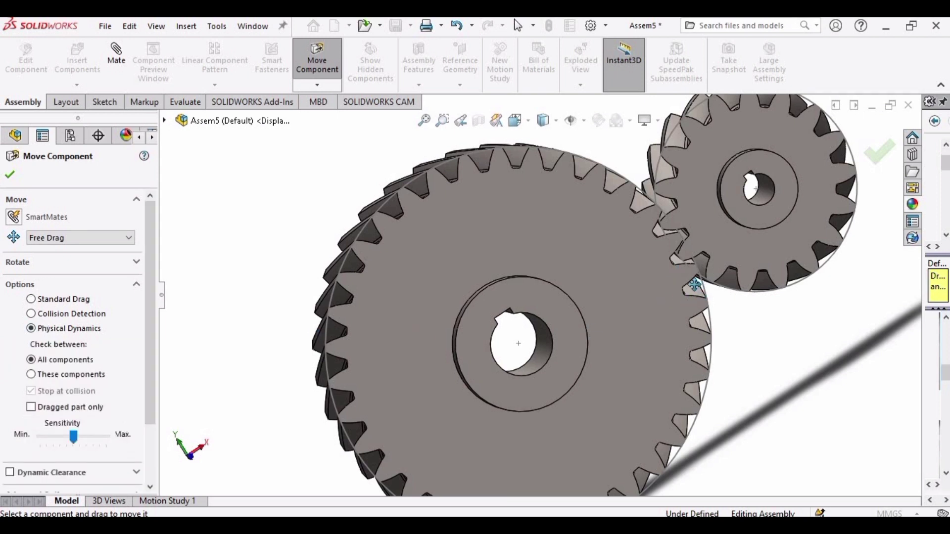
pyautogui.click(607, 320)
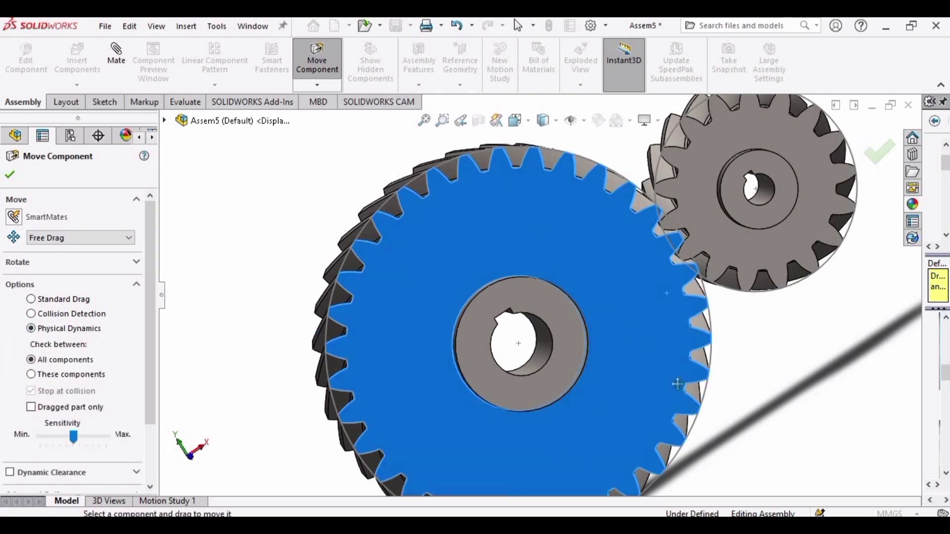
pyautogui.moveTo(677, 384); pyautogui.dragTo(643, 228)
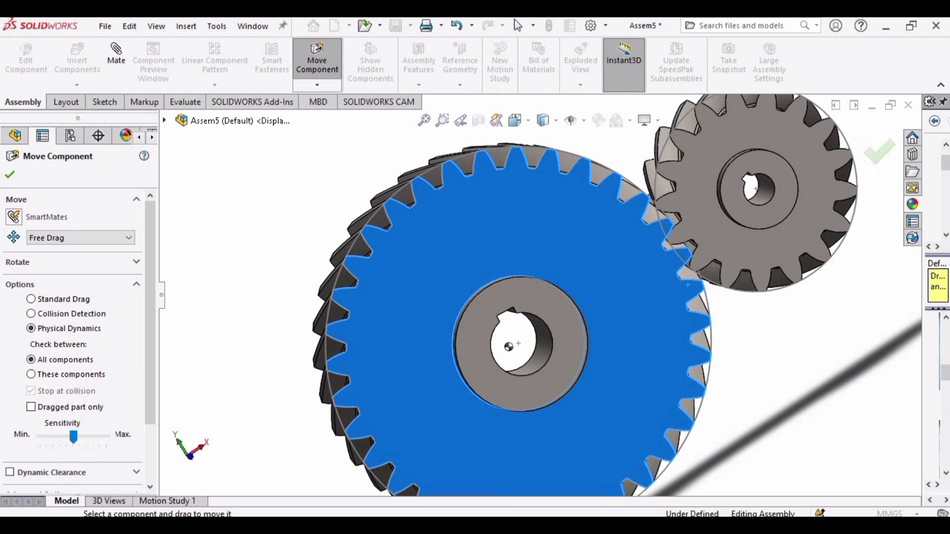
pyautogui.click(10, 176)
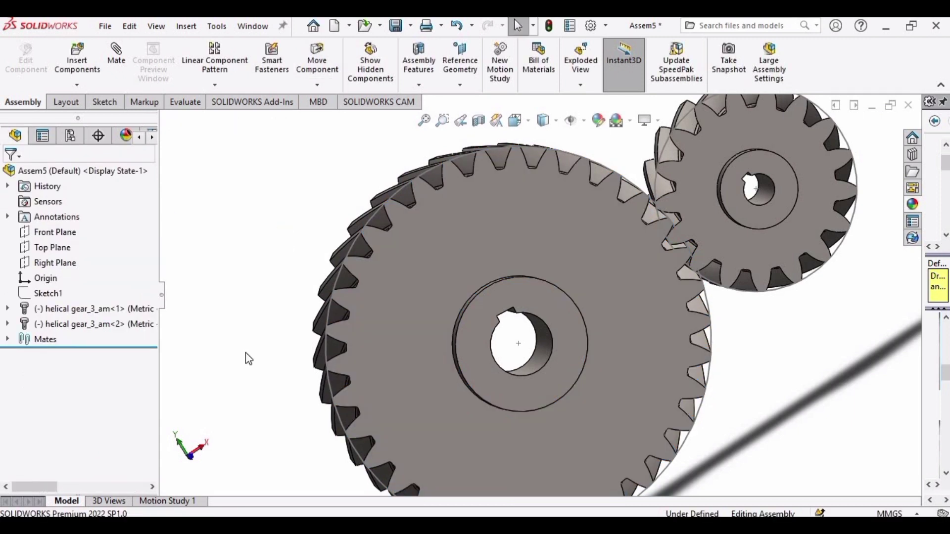
# - Open Motion Study 1, enlarge its timeline, and set the study type to Motion Analysis
pyautogui.click(163, 500)
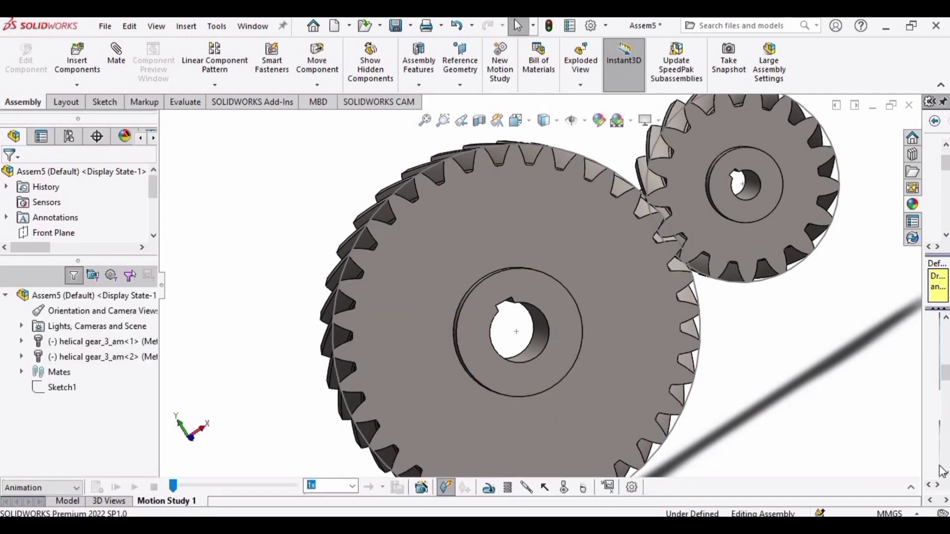
pyautogui.click(911, 488)
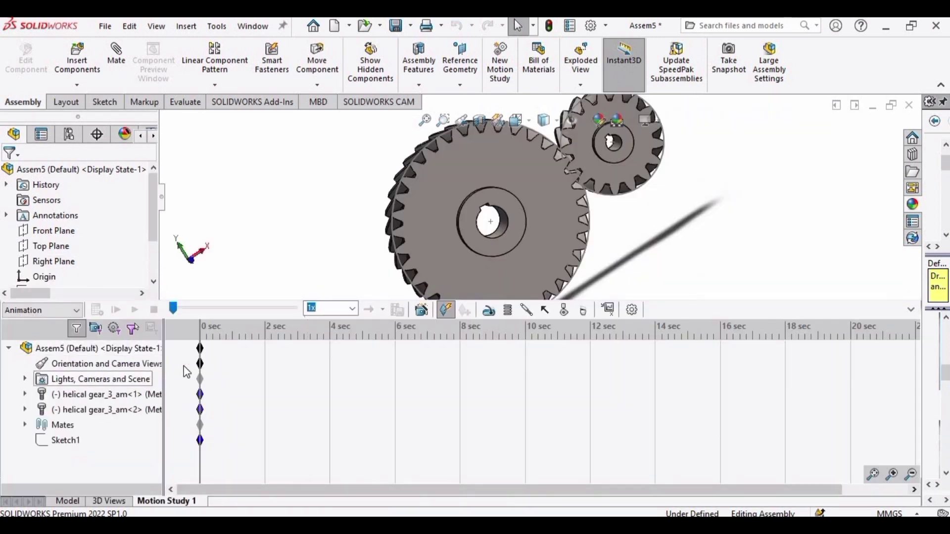
pyautogui.click(44, 310)
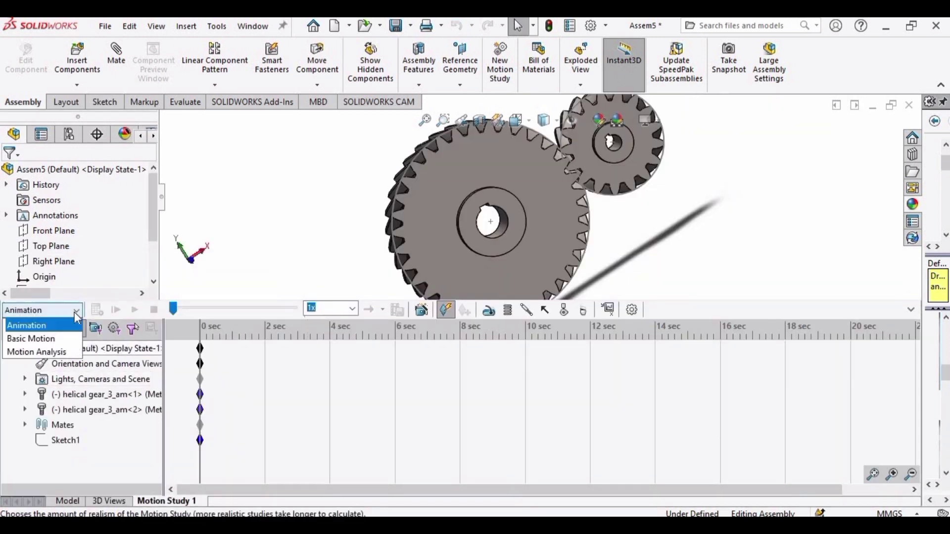
pyautogui.click(41, 355)
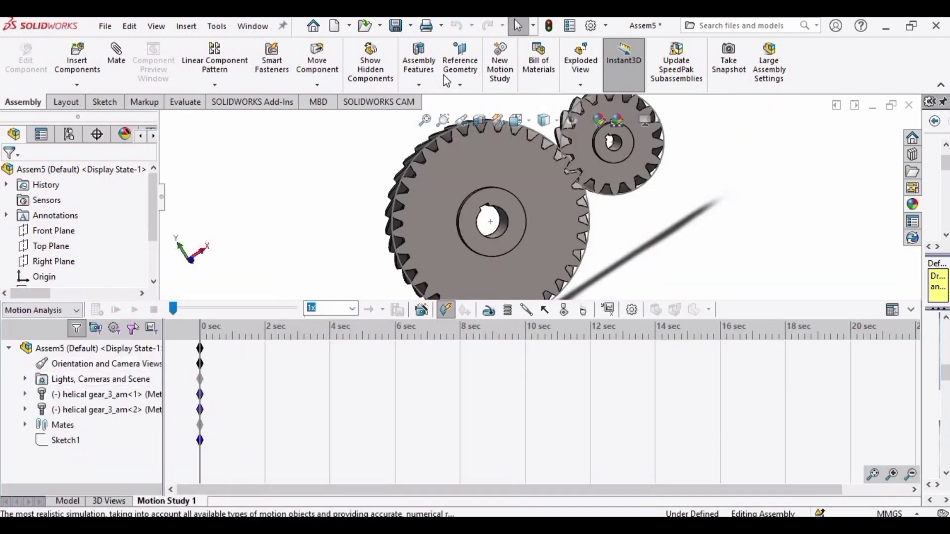
# - Check the Add-Ins list and close it without changes
pyautogui.click(606, 26)
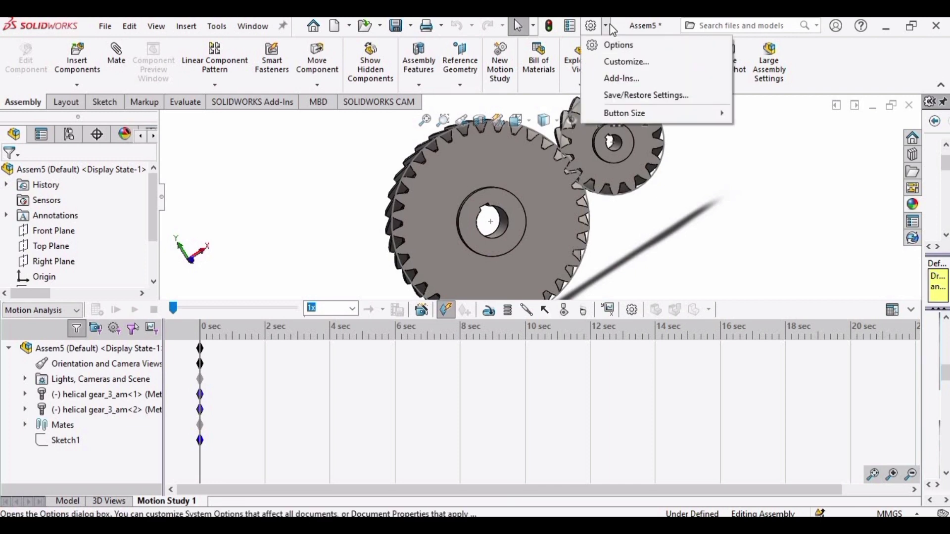
pyautogui.click(614, 79)
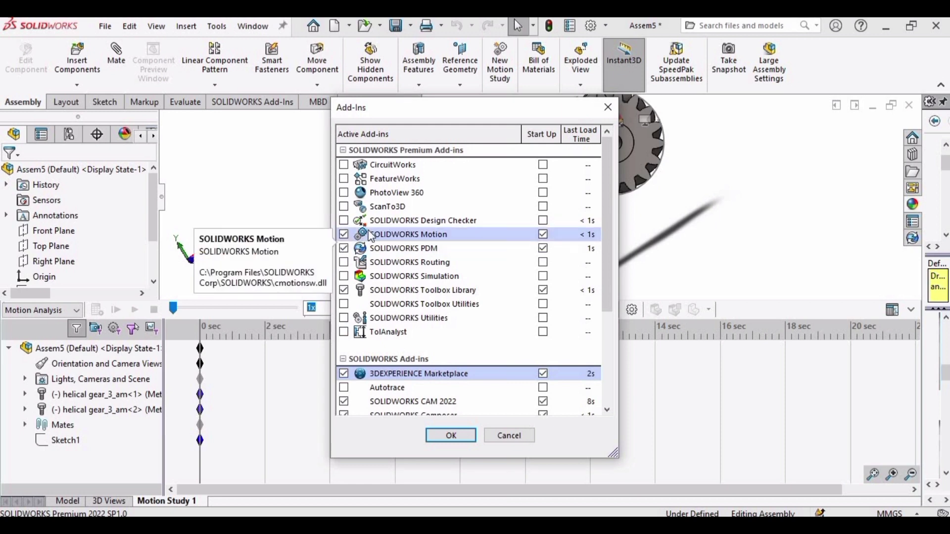
pyautogui.click(512, 436)
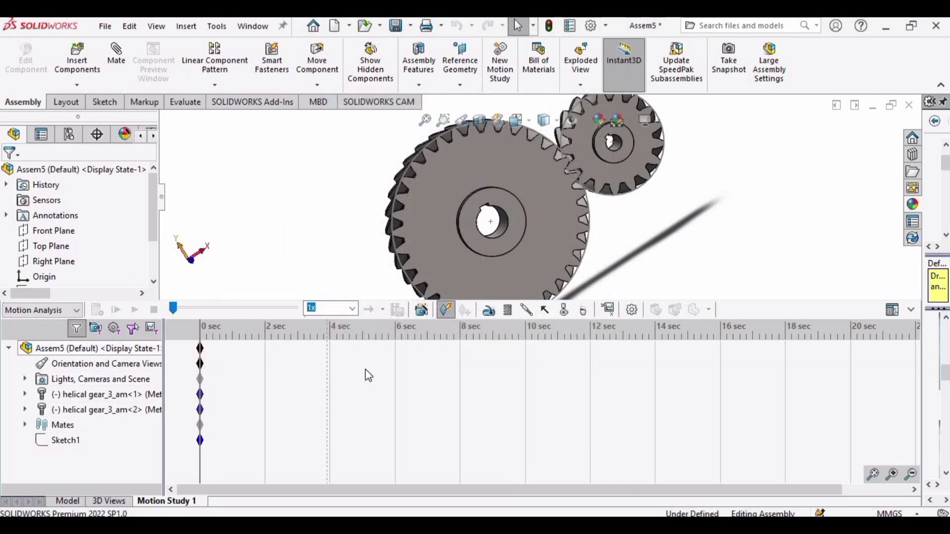
# - Review the Motion Study Properties, then drag the study end time out to 10 seconds
pyautogui.click(632, 310)
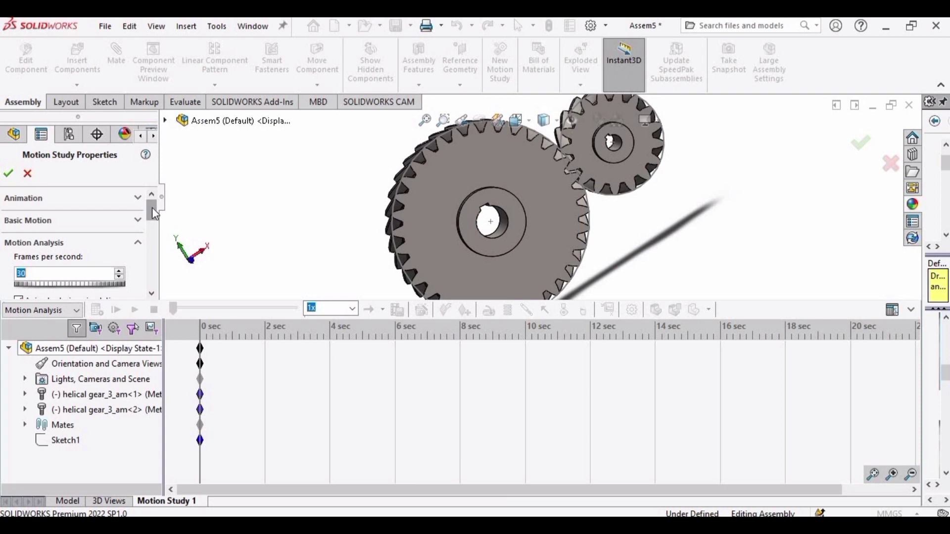
pyautogui.moveTo(151, 207); pyautogui.dragTo(153, 284)
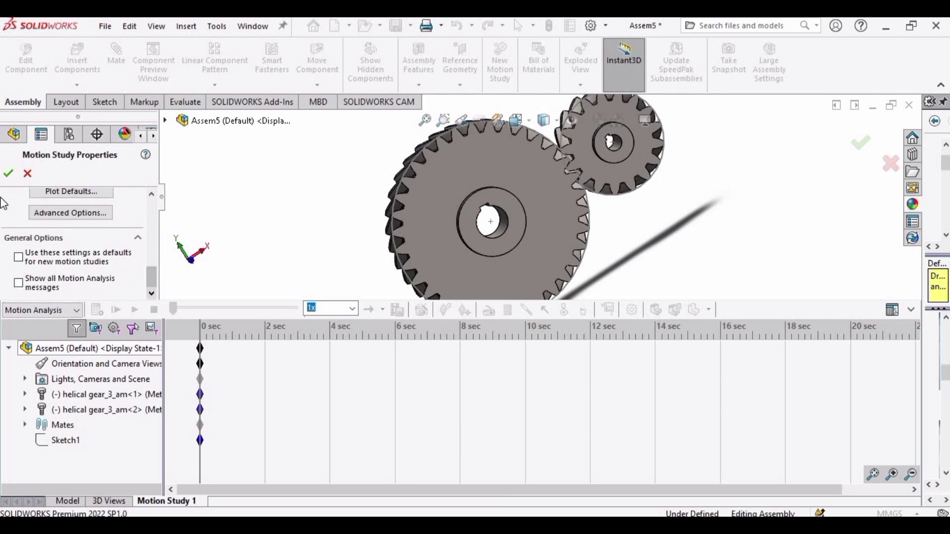
pyautogui.click(9, 173)
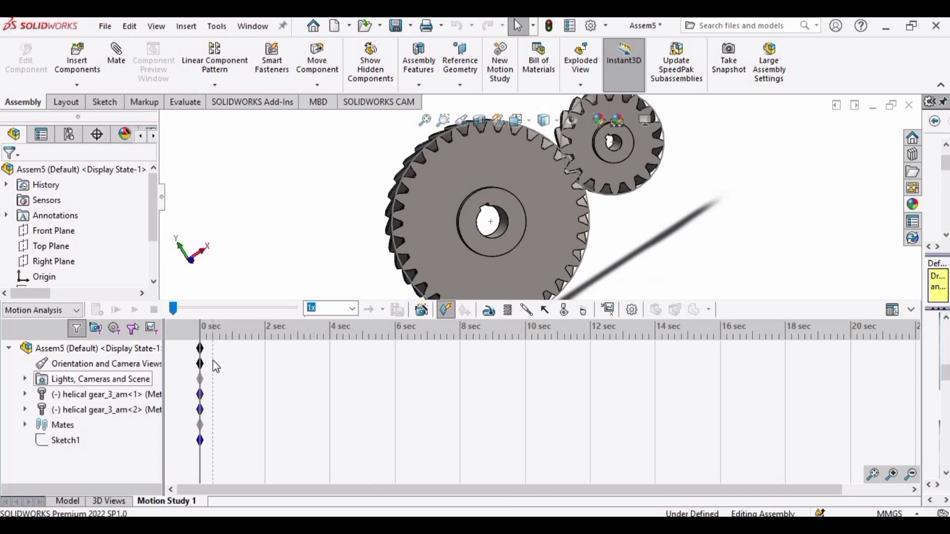
pyautogui.moveTo(200, 346)
pyautogui.mouseDown()
pyautogui.moveTo(407, 373)
pyautogui.moveTo(526, 355)
pyautogui.mouseUp()
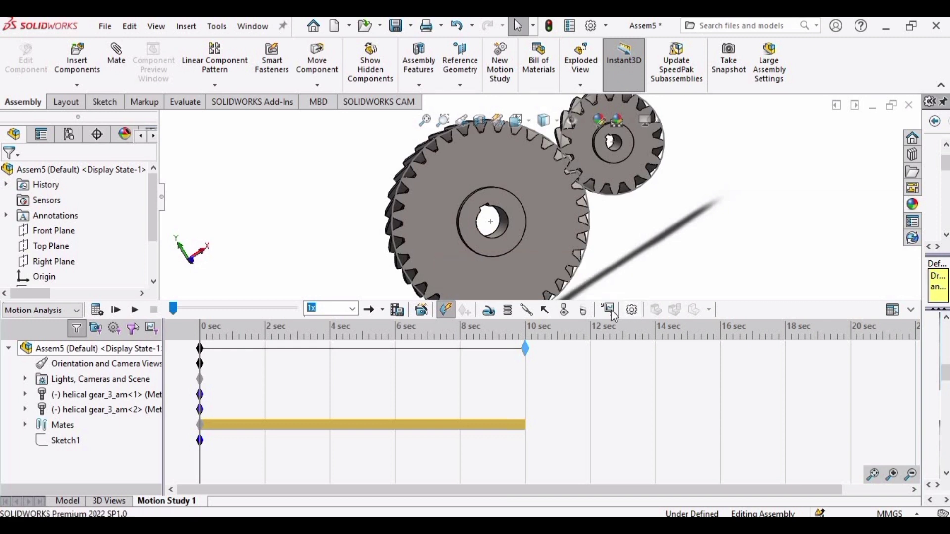
# - Create a solid body contact between the large and small helical gears
pyautogui.click(561, 310)
pyautogui.click(542, 206)
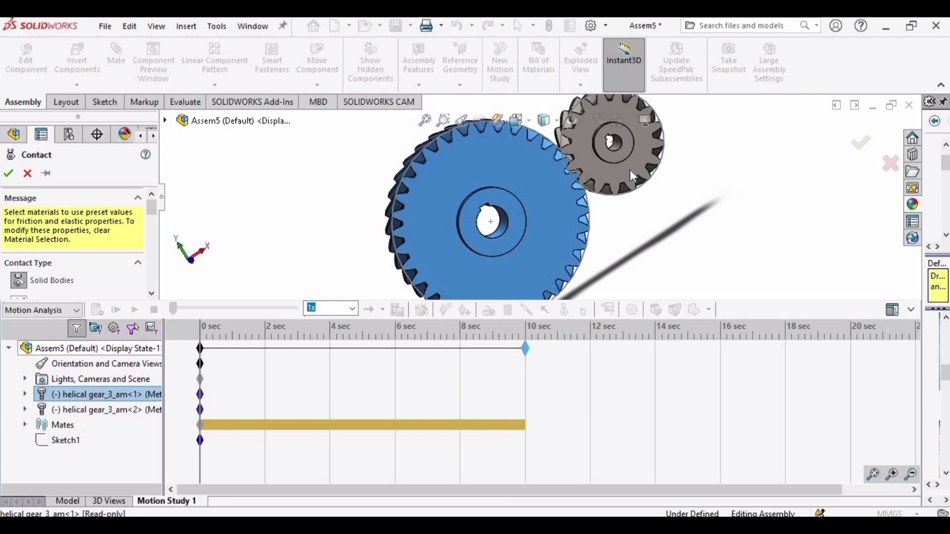
pyautogui.click(631, 169)
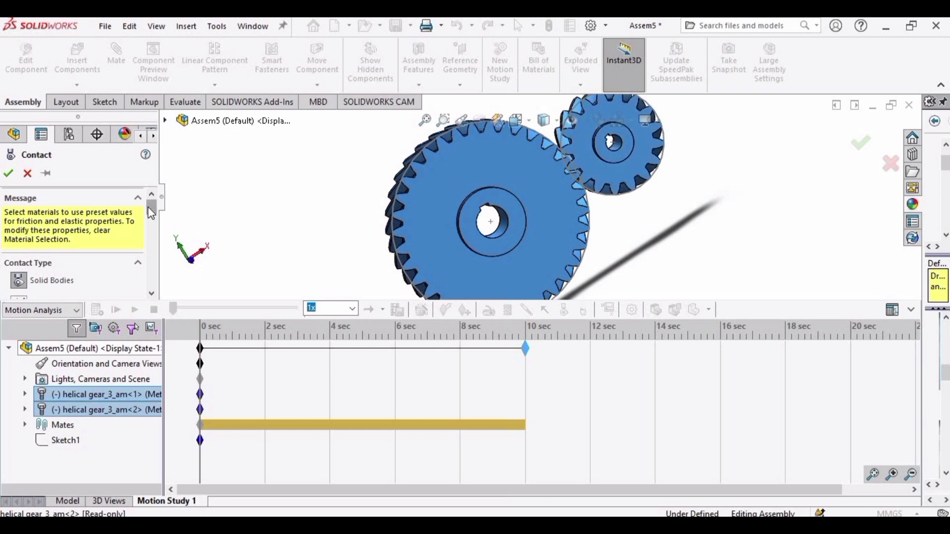
pyautogui.scroll(-3, 147, 214)
pyautogui.scroll(-2, 97, 230)
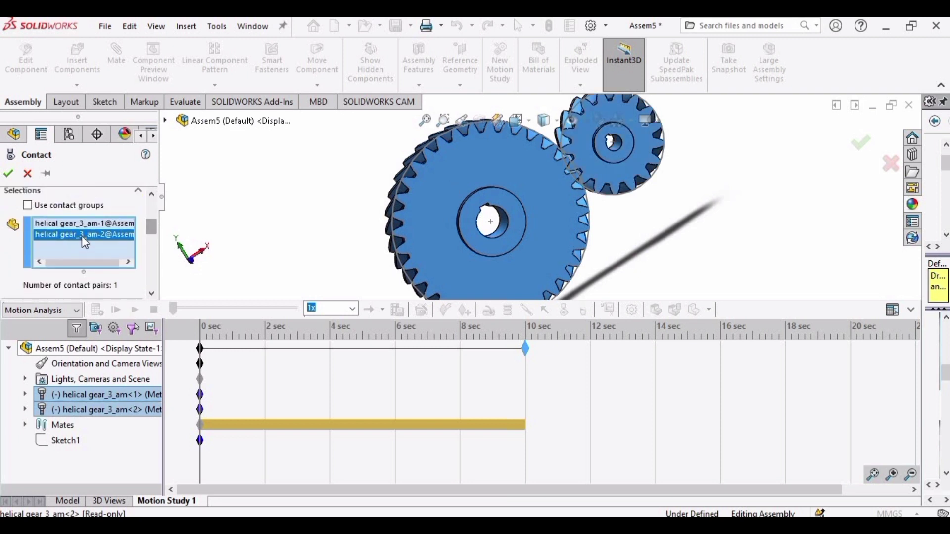
pyautogui.click(9, 174)
pyautogui.click(8, 174)
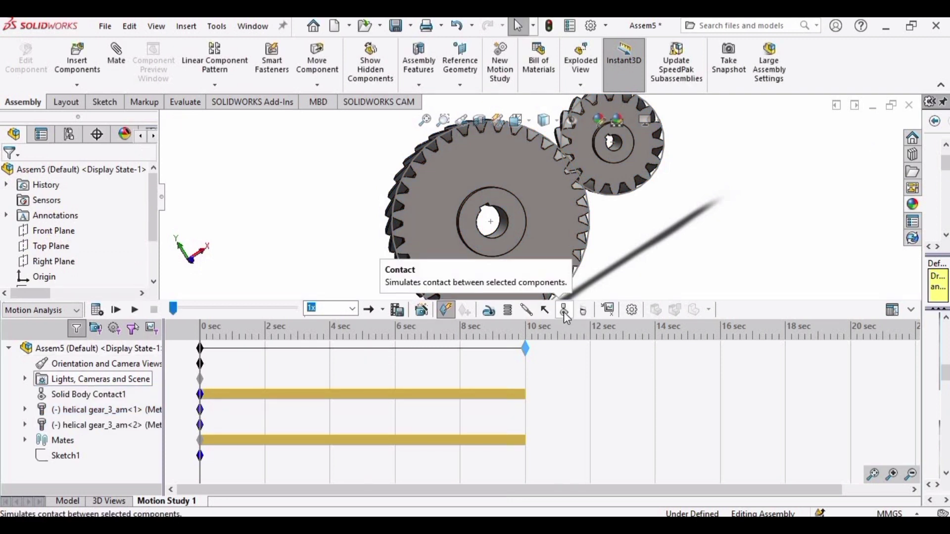
# - Add a rotary motor at the large gear's bore point and run a trial calculation
pyautogui.click(487, 309)
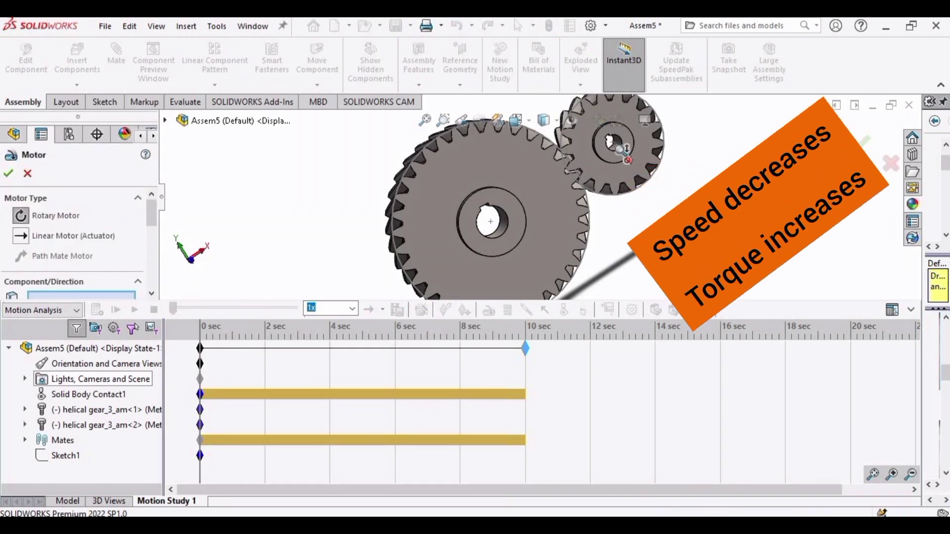
pyautogui.scroll(-2, 623, 151)
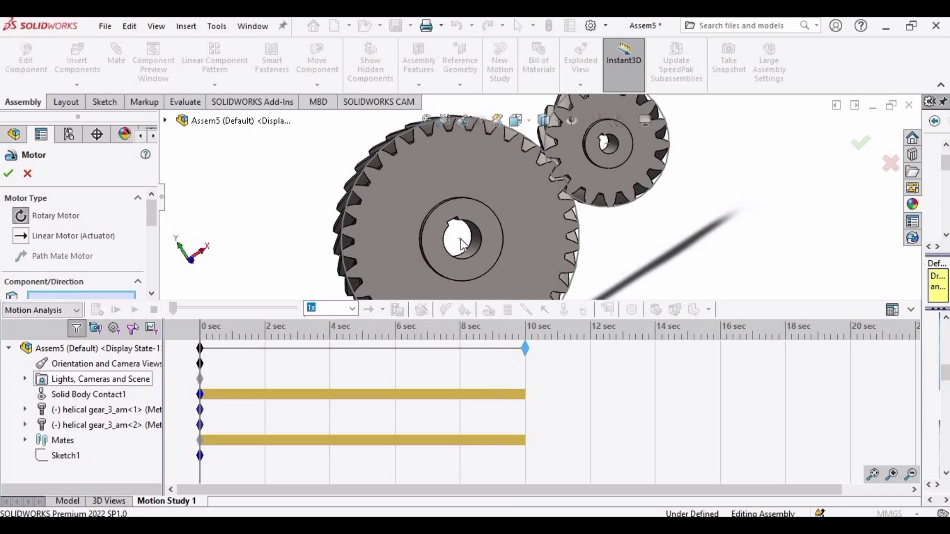
pyautogui.click(461, 242)
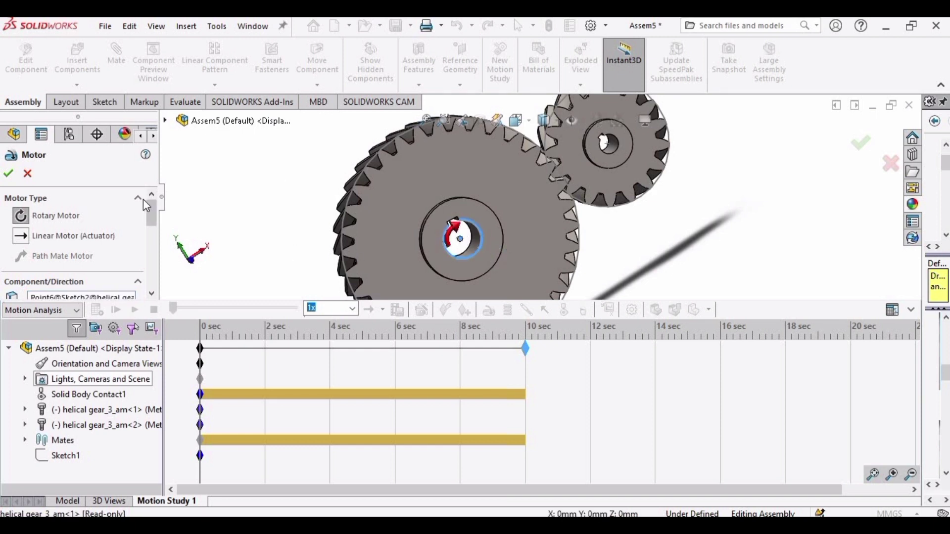
pyautogui.click(10, 174)
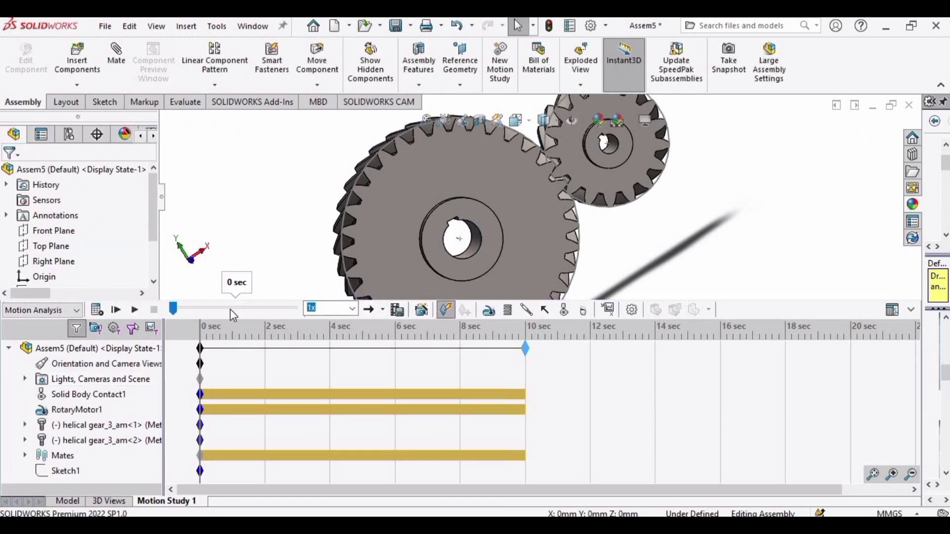
pyautogui.click(95, 309)
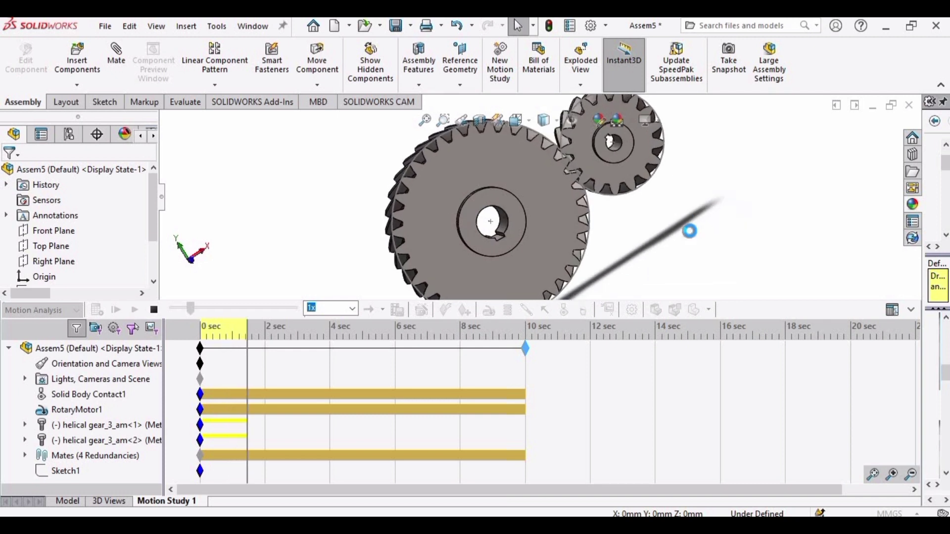
# - Stop the calculation and change RotaryMotor1's speed from 100 RPM to 4 RPM
pyautogui.click(153, 310)
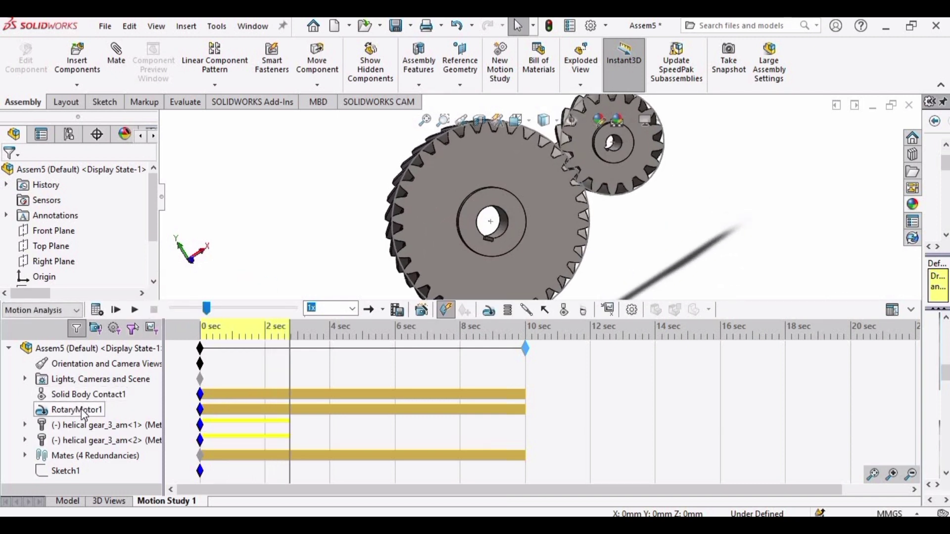
pyautogui.rightClick(84, 415)
pyautogui.click(118, 247)
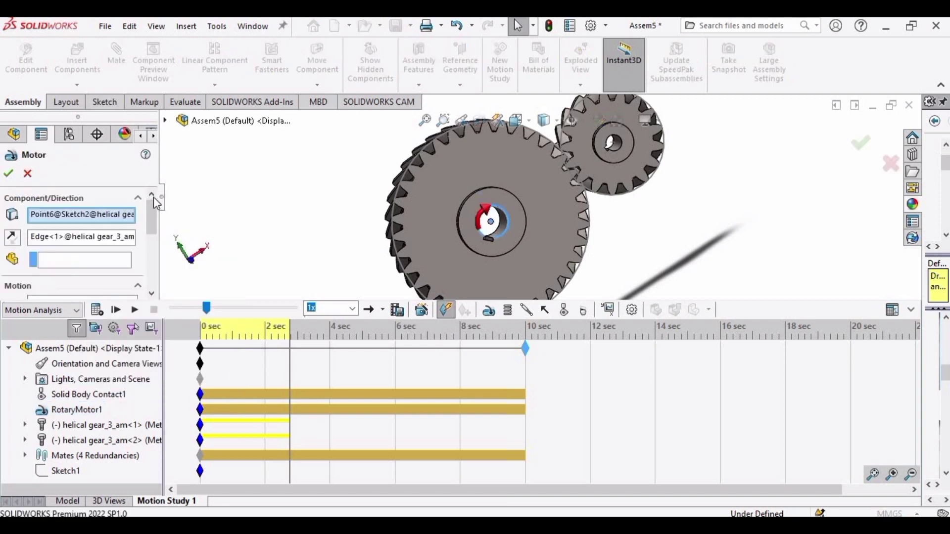
pyautogui.moveTo(154, 199); pyautogui.dragTo(154, 243)
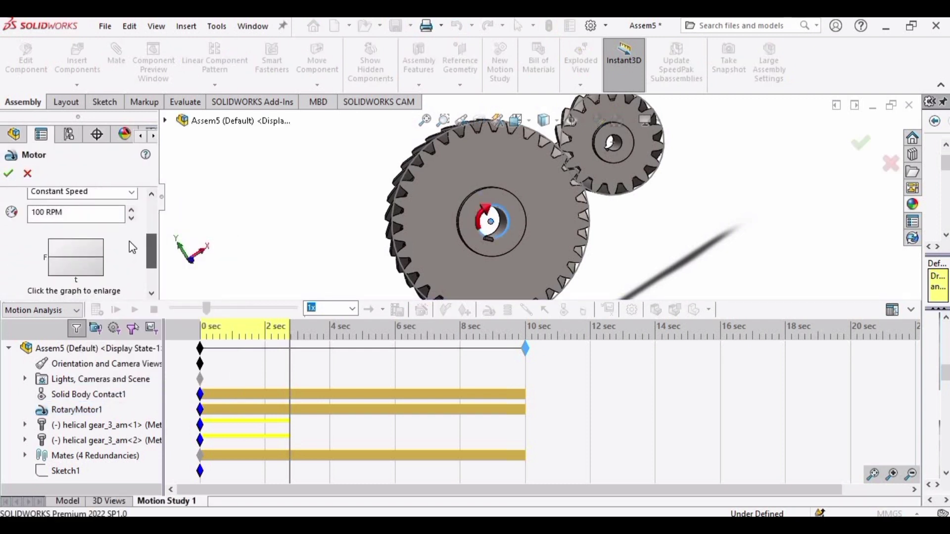
pyautogui.moveTo(74, 215); pyautogui.dragTo(28, 213)
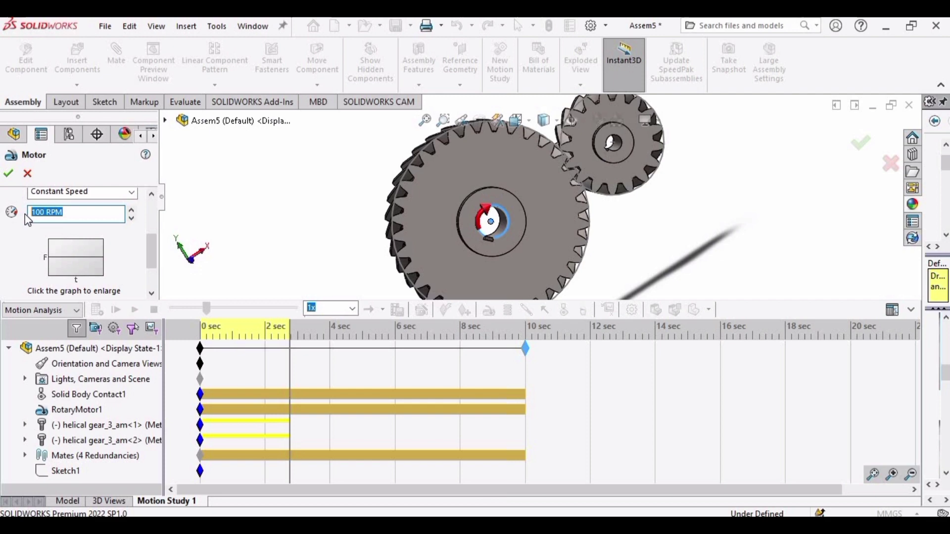
pyautogui.write('4')
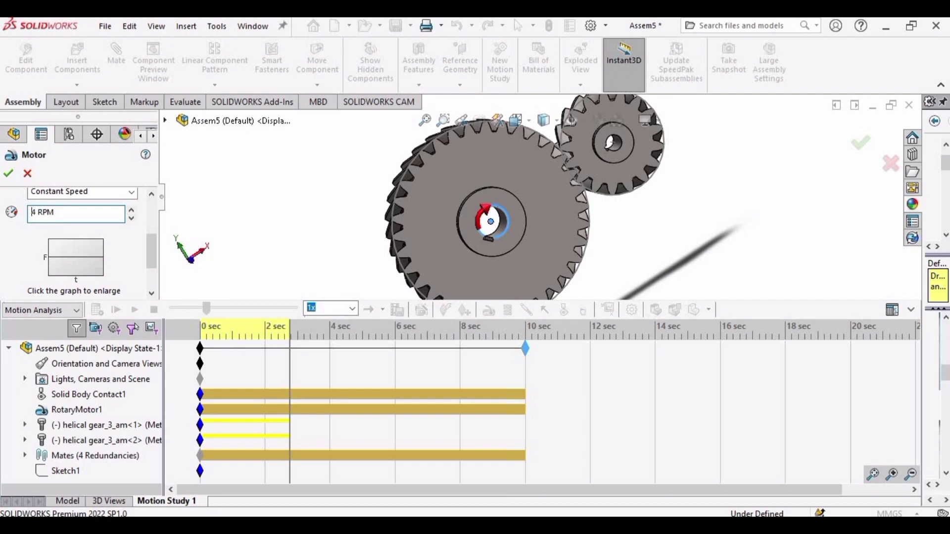
pyautogui.click(9, 173)
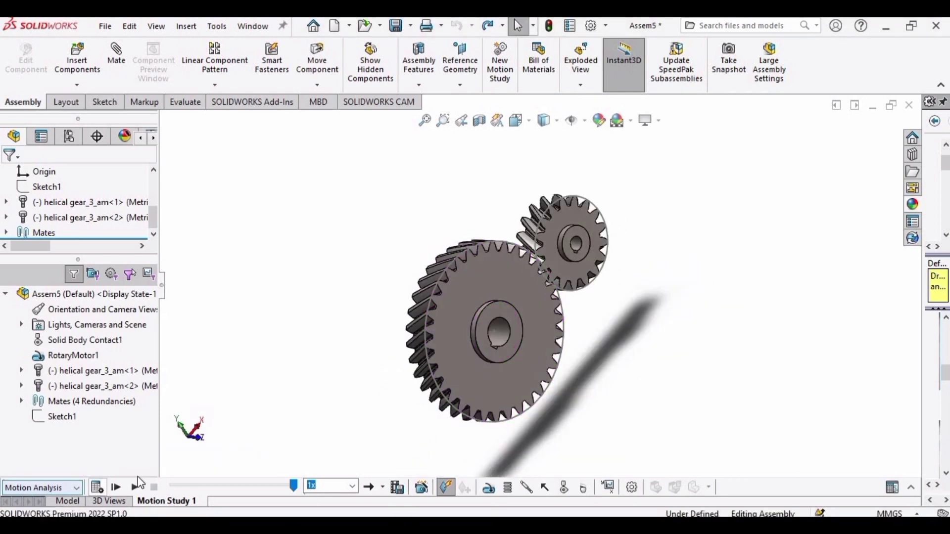
pyautogui.scroll(-3, 520, 280)
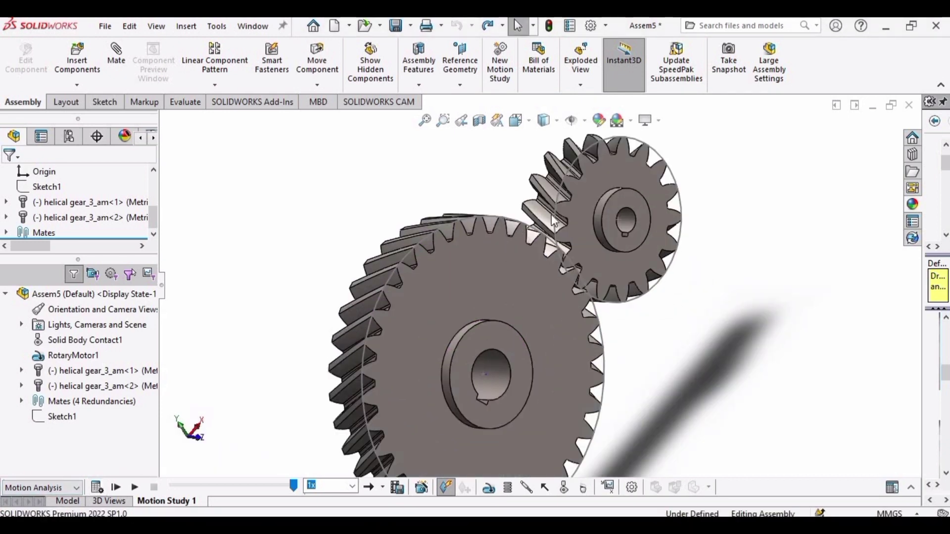
# - Hide the sketch circles around the small gear and the large gear
pyautogui.click(673, 262)
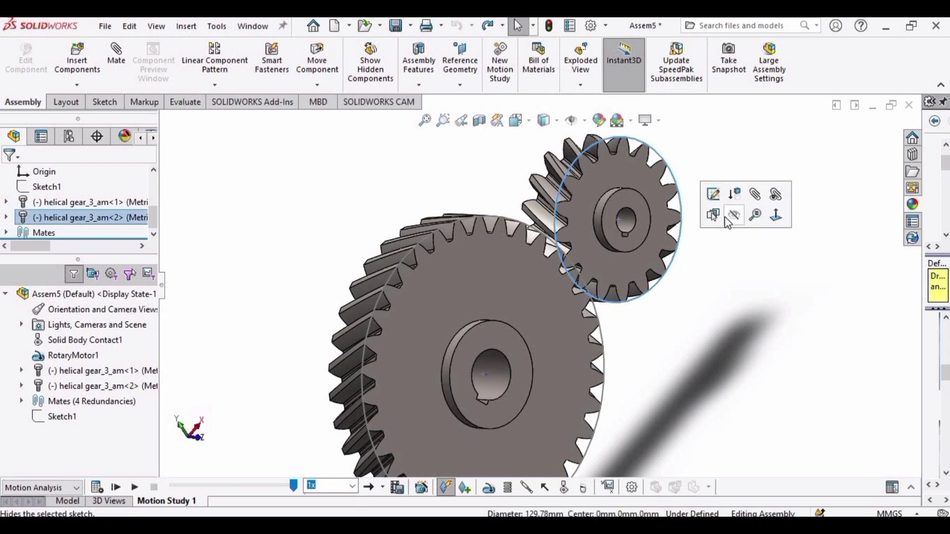
pyautogui.click(636, 376)
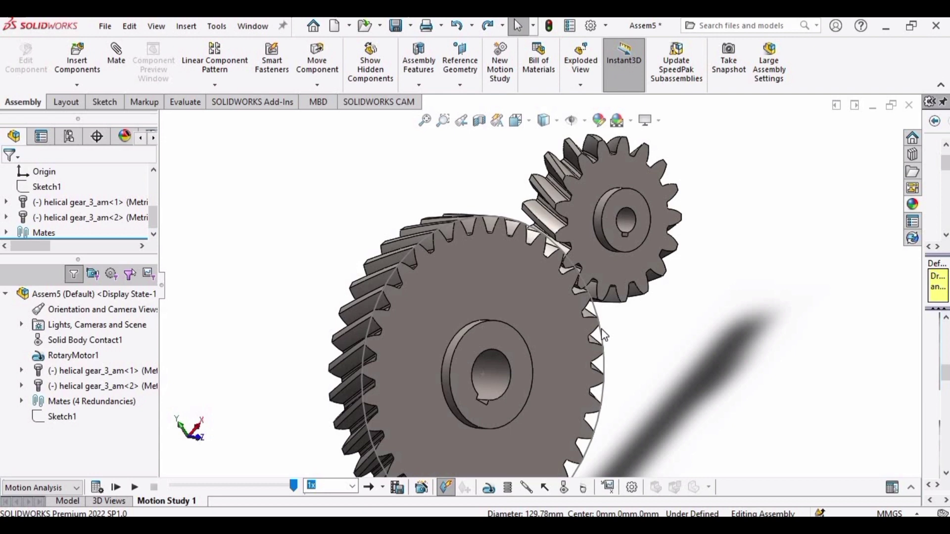
pyautogui.click(599, 332)
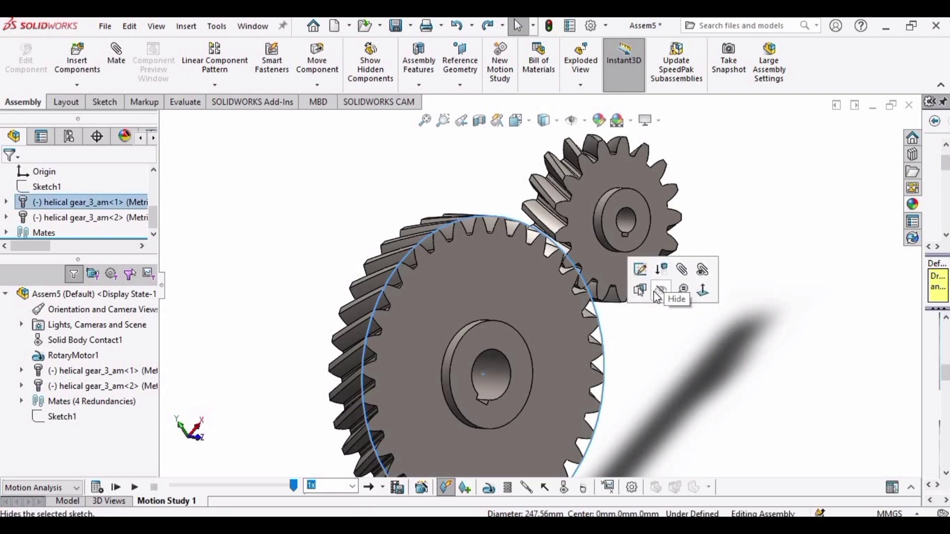
pyautogui.click(663, 294)
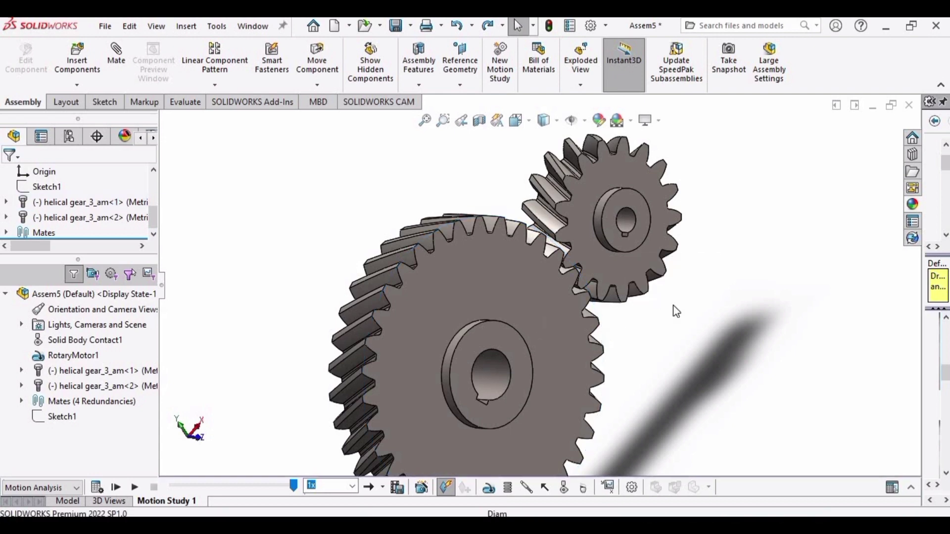
# - Apply the chromium plate finish from the Metal > Chrome appearances to the gears
pyautogui.click(911, 204)
pyautogui.click(842, 207)
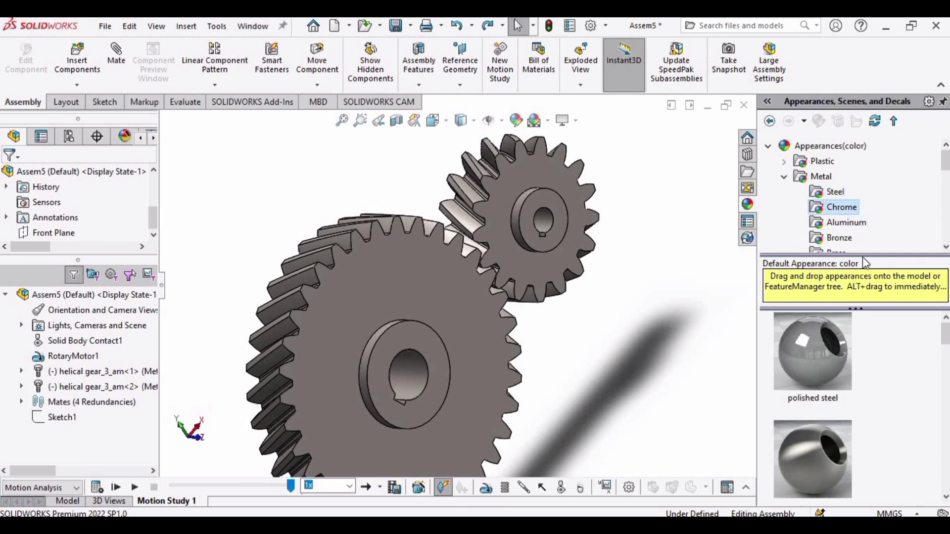
pyautogui.click(823, 358)
pyautogui.doubleClick(824, 357)
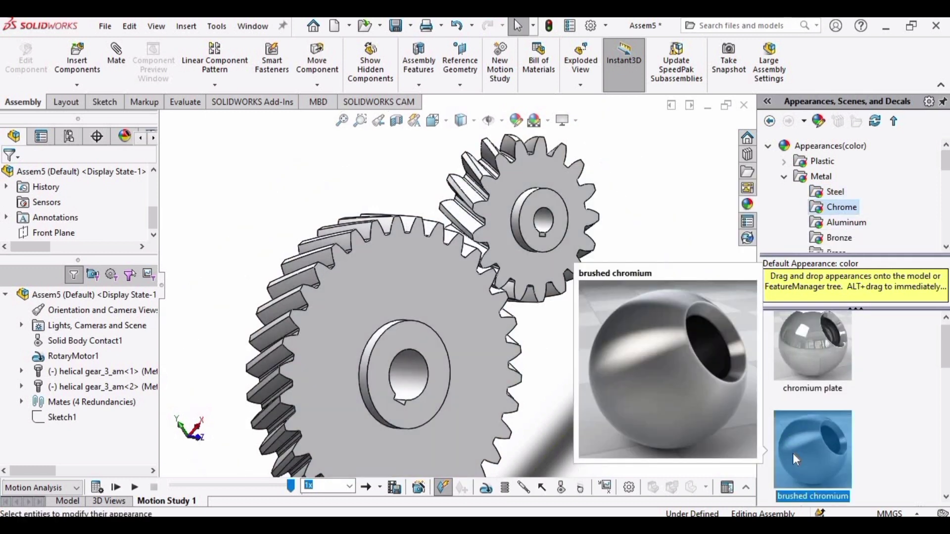
pyautogui.click(793, 453)
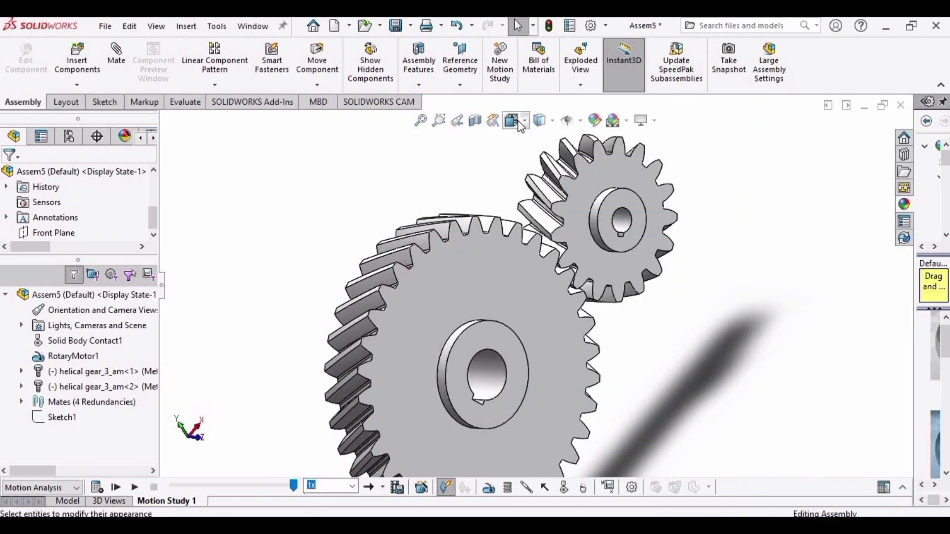
# - Switch to isometric view, recalculate the 10-second study, and play the animation
pyautogui.press('space')
pyautogui.click(467, 240)
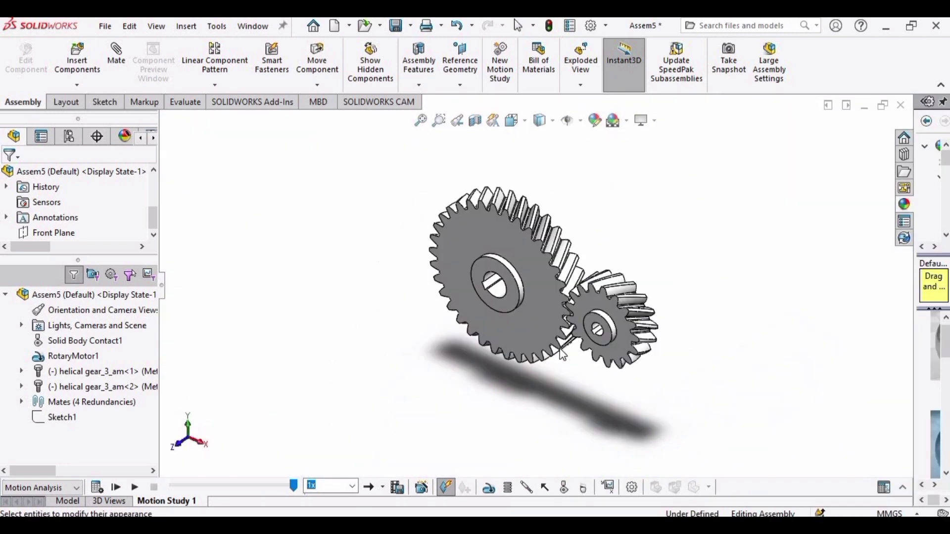
pyautogui.click(97, 487)
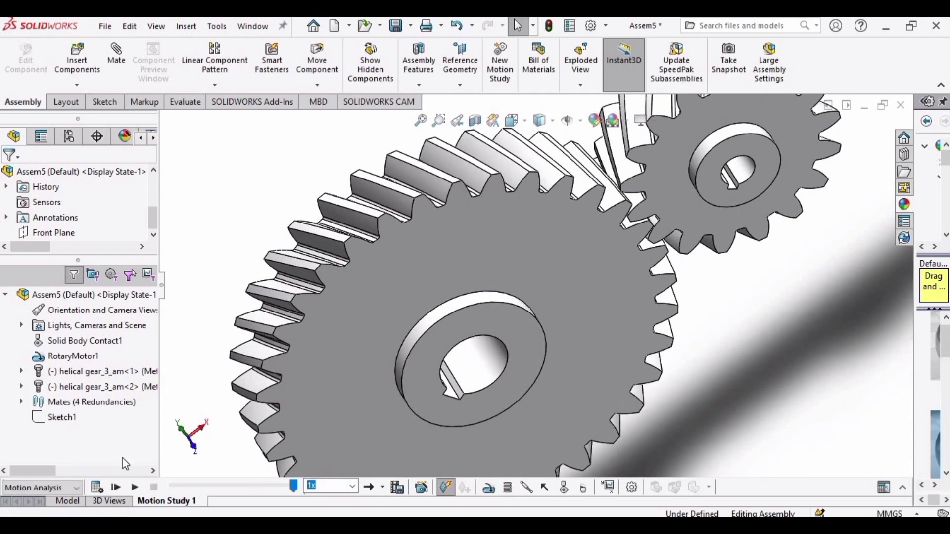
pyautogui.click(135, 487)
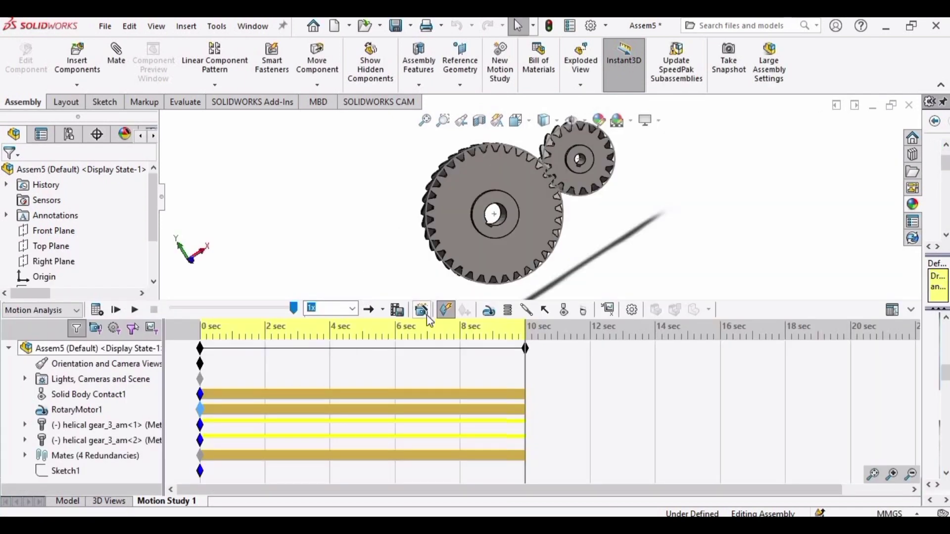
# - Save the animation as an MP4 file with a 16:9 HDTV aspect ratio
pyautogui.click(399, 315)
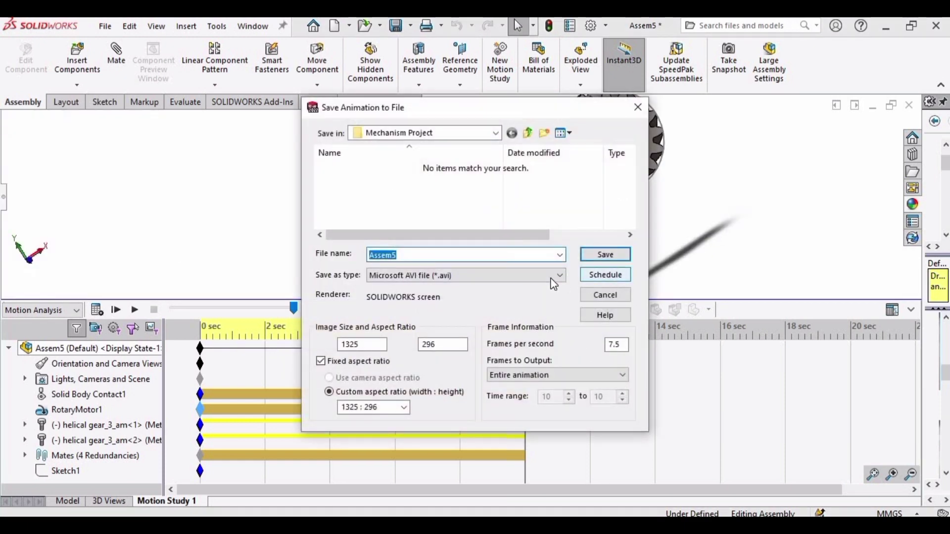
pyautogui.click(551, 279)
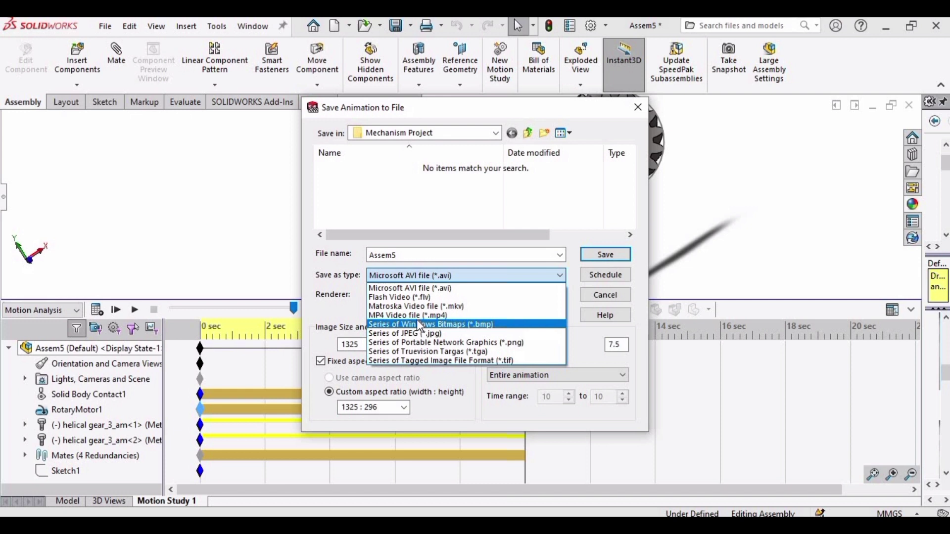
pyautogui.click(406, 318)
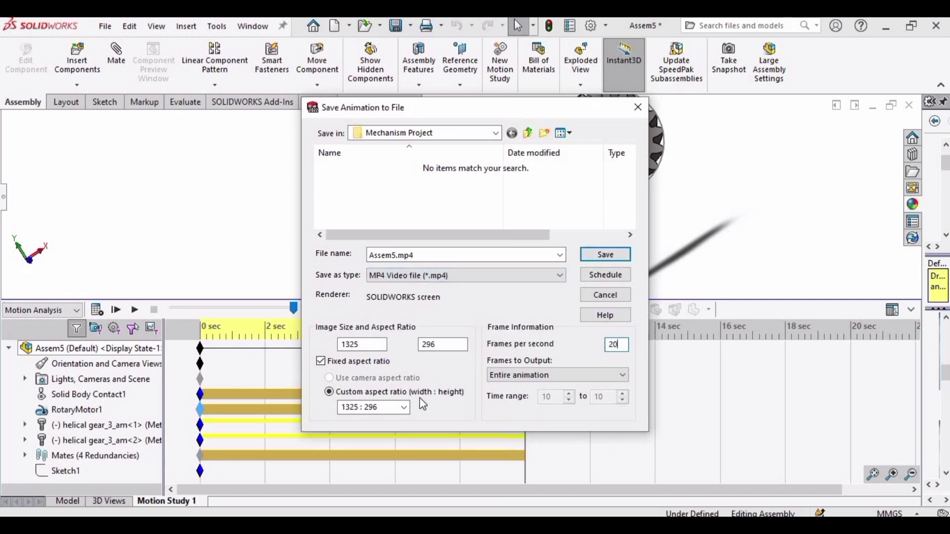
pyautogui.click(405, 407)
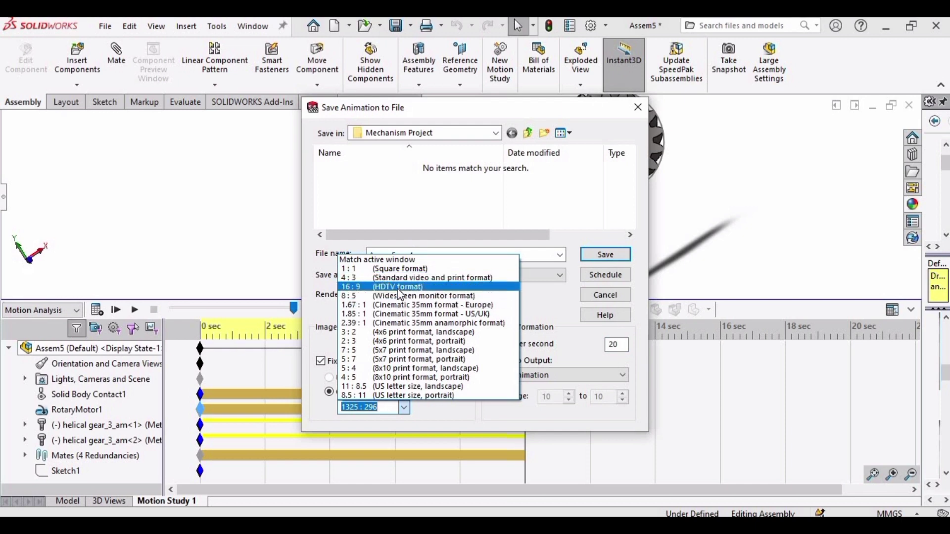
pyautogui.click(398, 288)
pyautogui.click(605, 254)
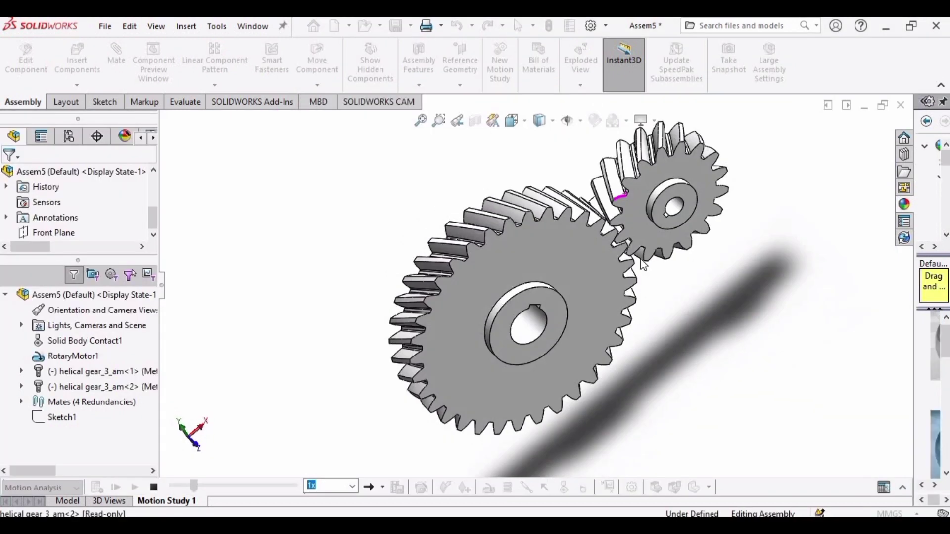